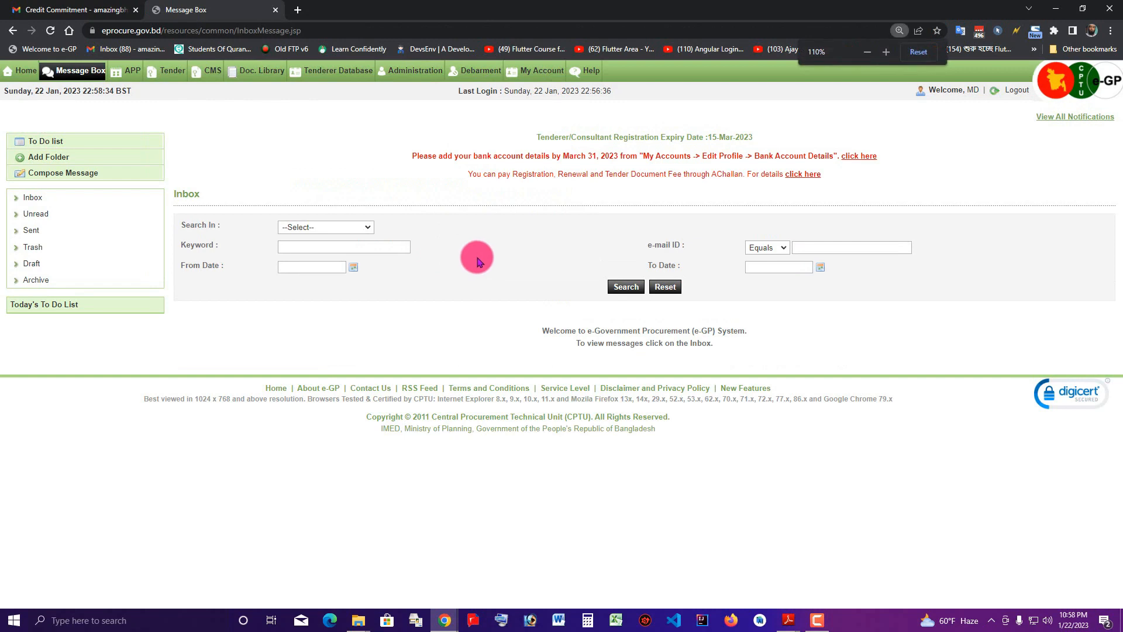
# Zoom the e-GP Message Box page in from 110% to 125%
pyautogui.hotkey('ctrl', '+')
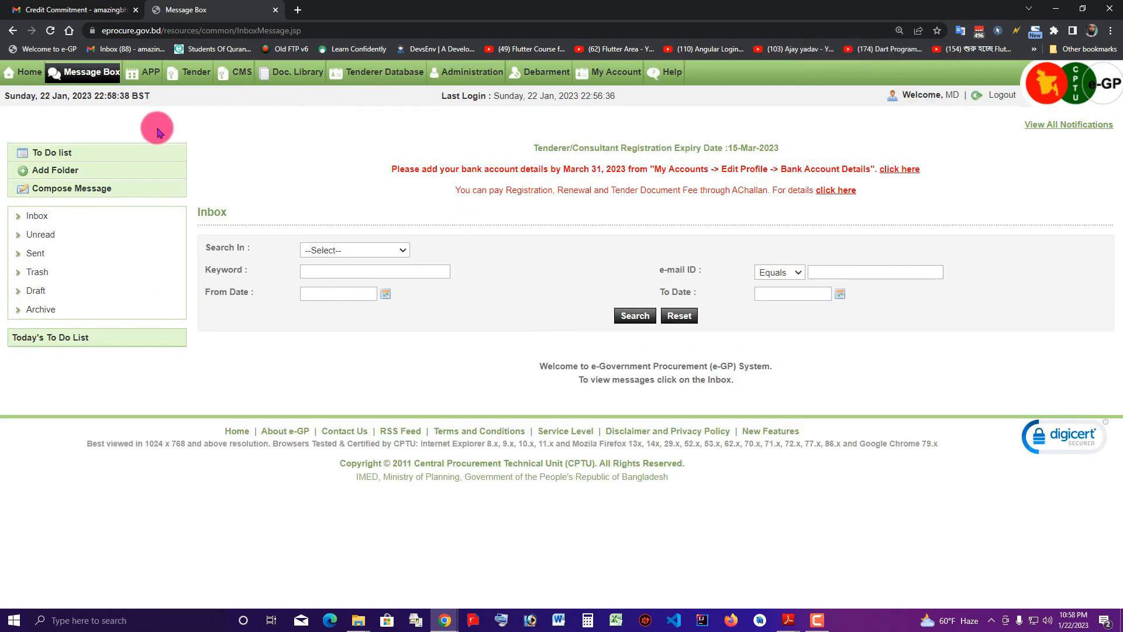
# Open the Notification of Award message from the inbox and select tender ID 762896
pyautogui.click(32, 217)
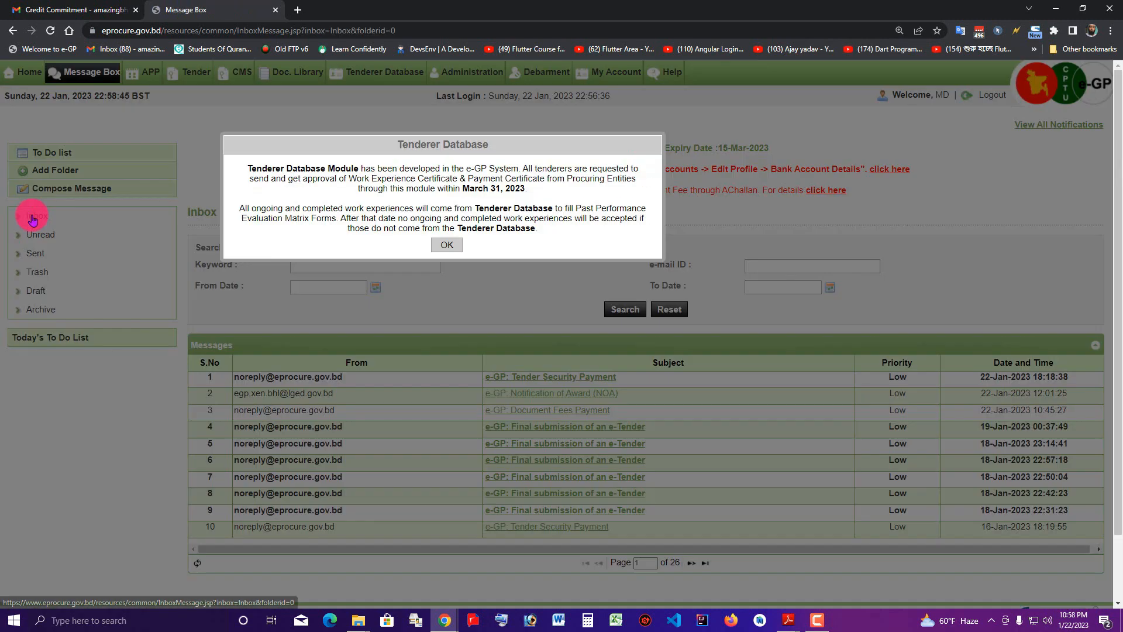
pyautogui.click(448, 246)
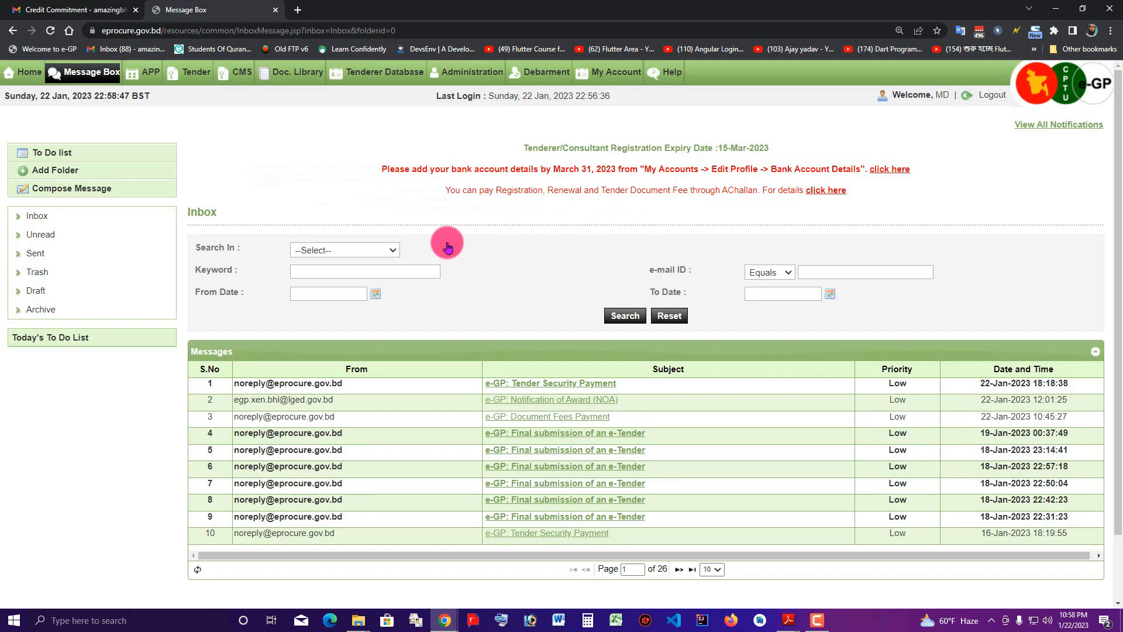
pyautogui.click(552, 400)
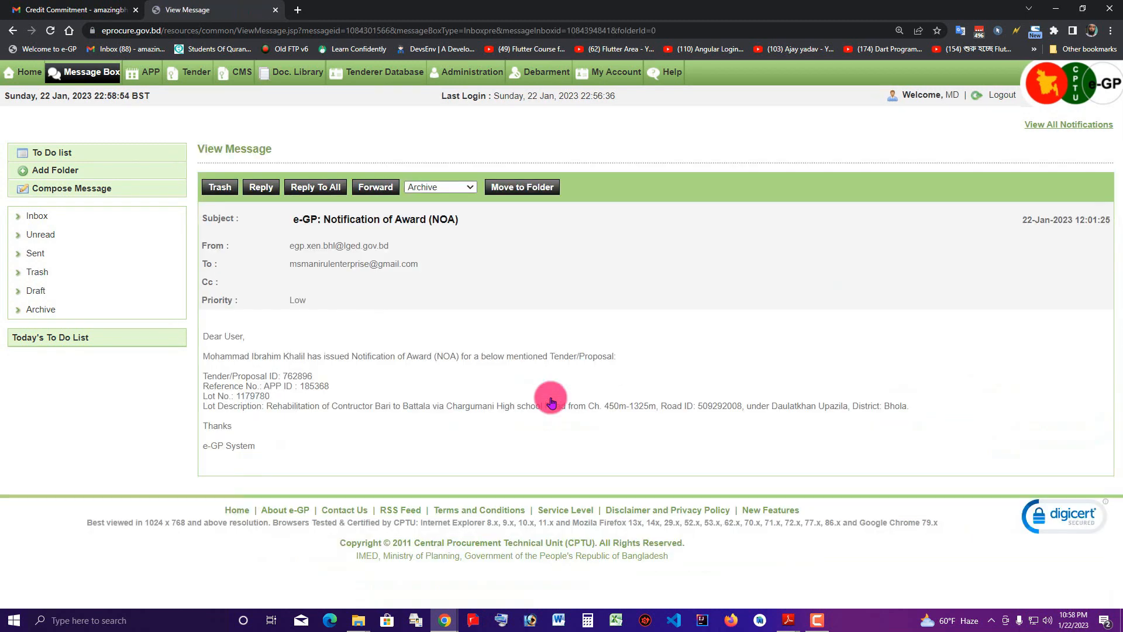
pyautogui.doubleClick(301, 376)
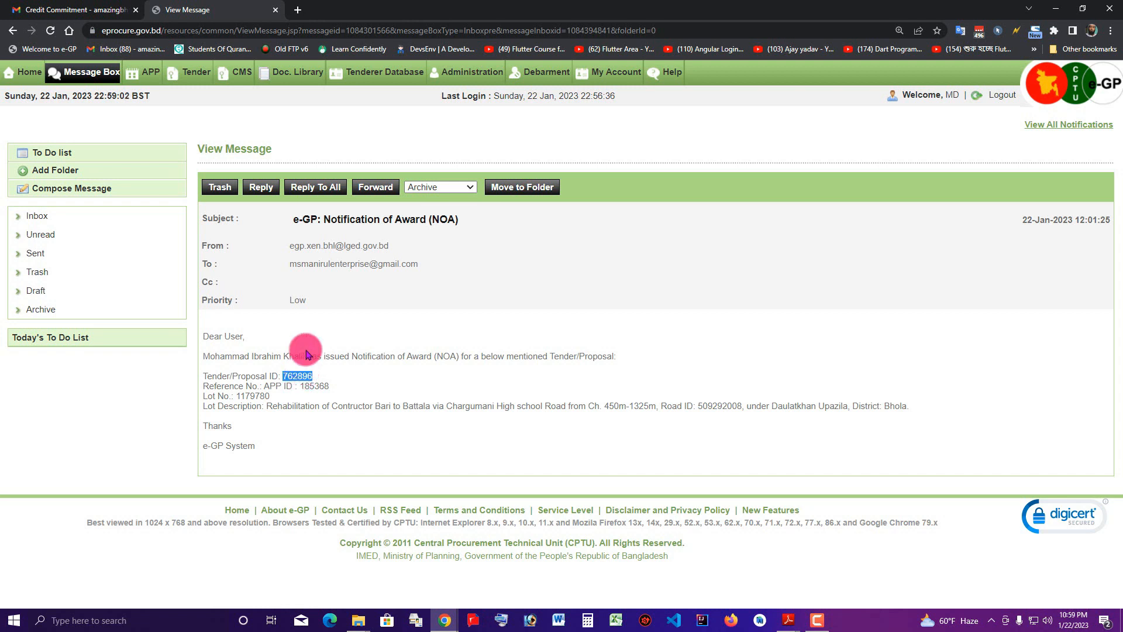
# Search My Tenders for tender 762896 and open its dashboard
pyautogui.moveTo(187, 75)
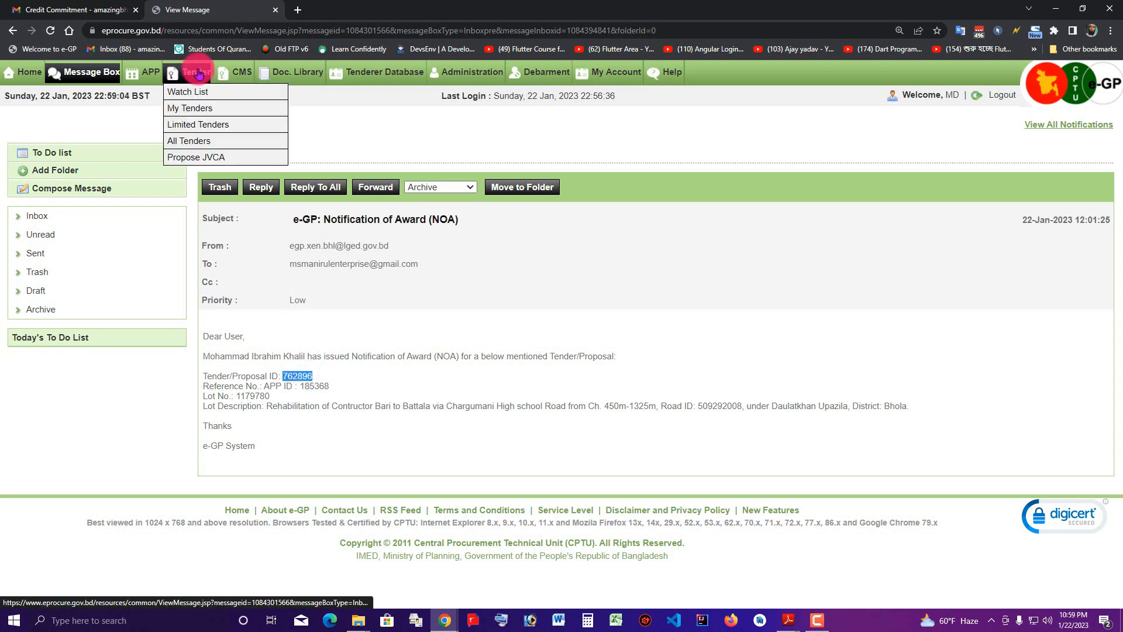
pyautogui.click(201, 108)
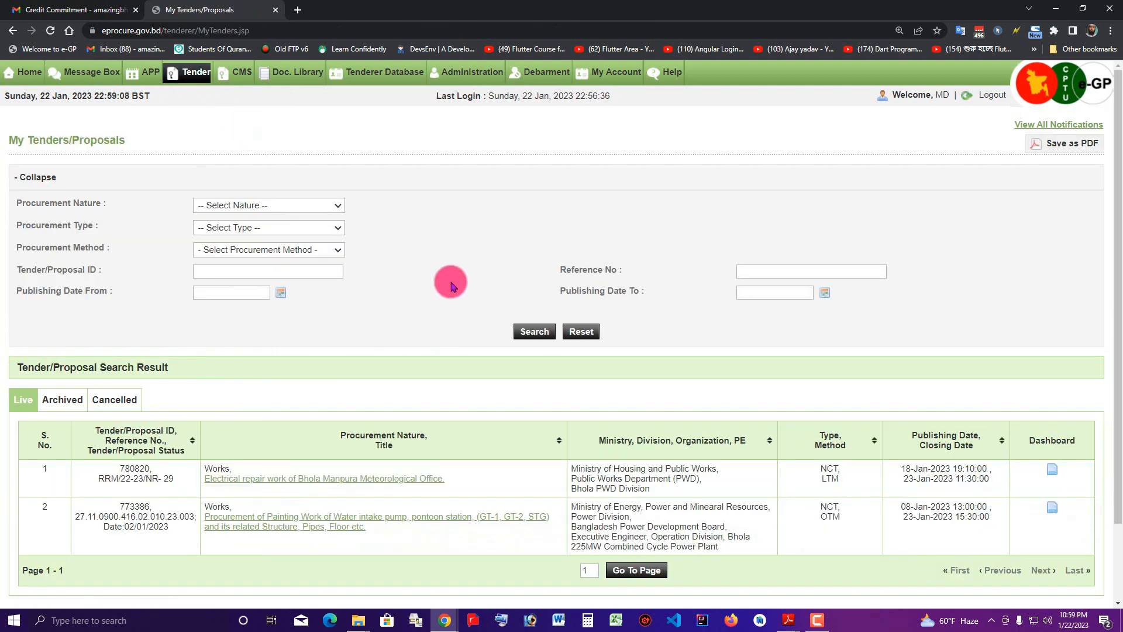
pyautogui.click(263, 269)
pyautogui.write('762896')
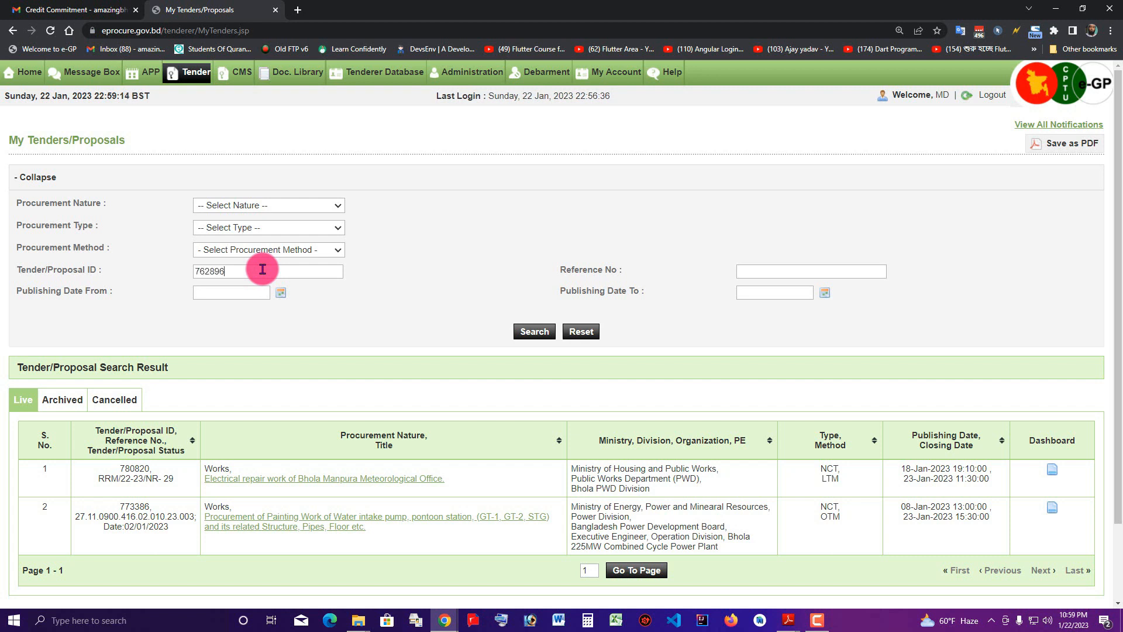
pyautogui.click(524, 332)
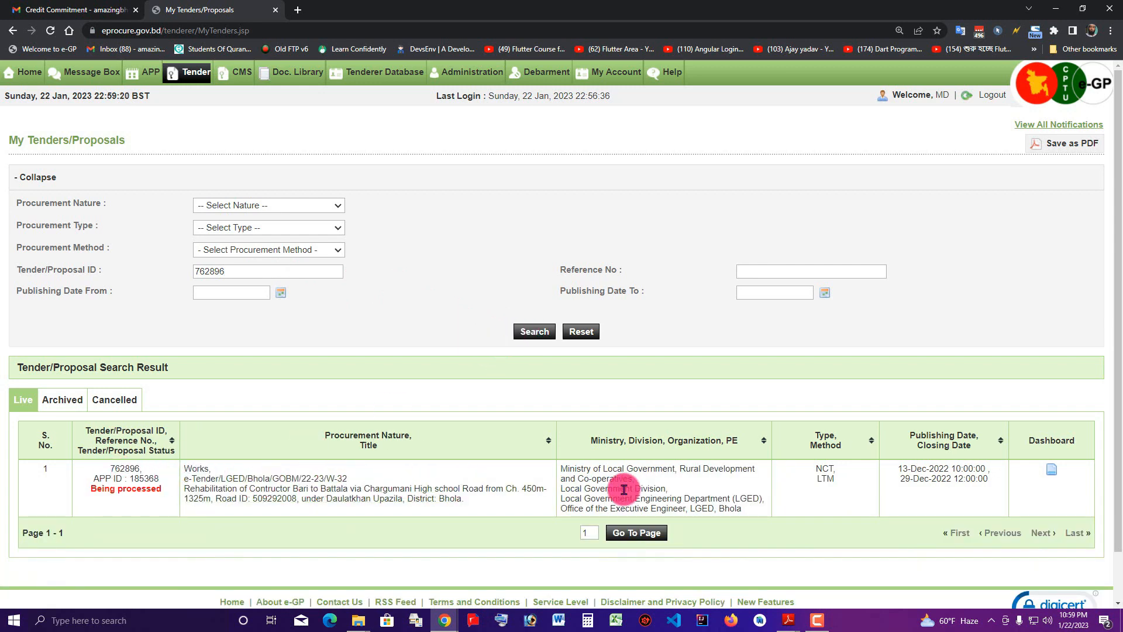
pyautogui.click(1051, 470)
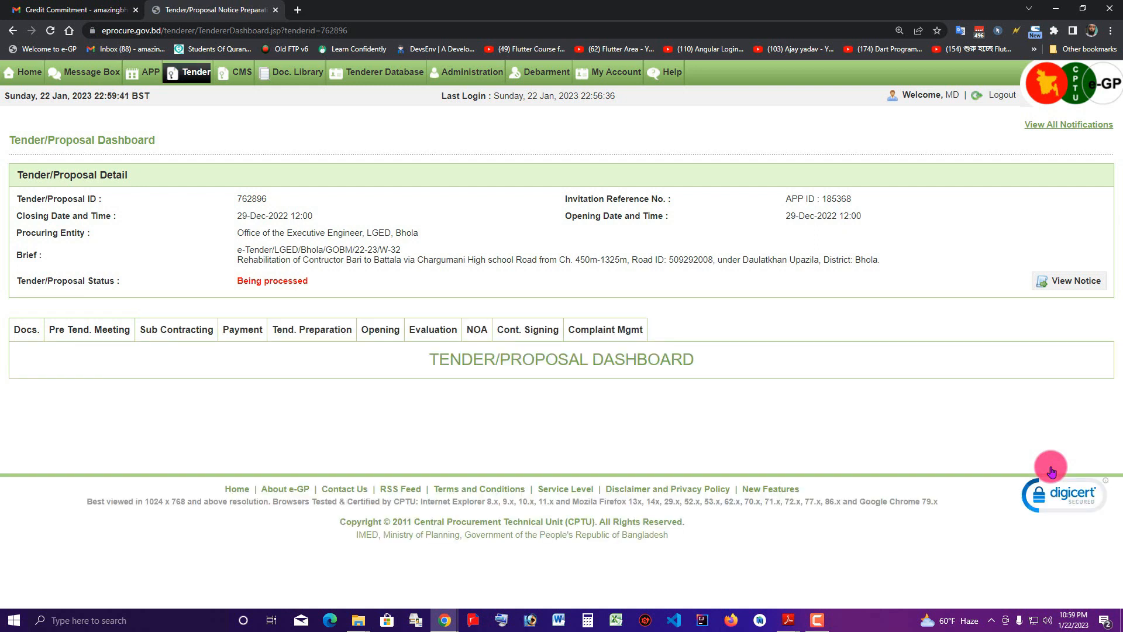
# Start accepting the pending NOA for tender 762896 from the NOA tab
pyautogui.click(473, 332)
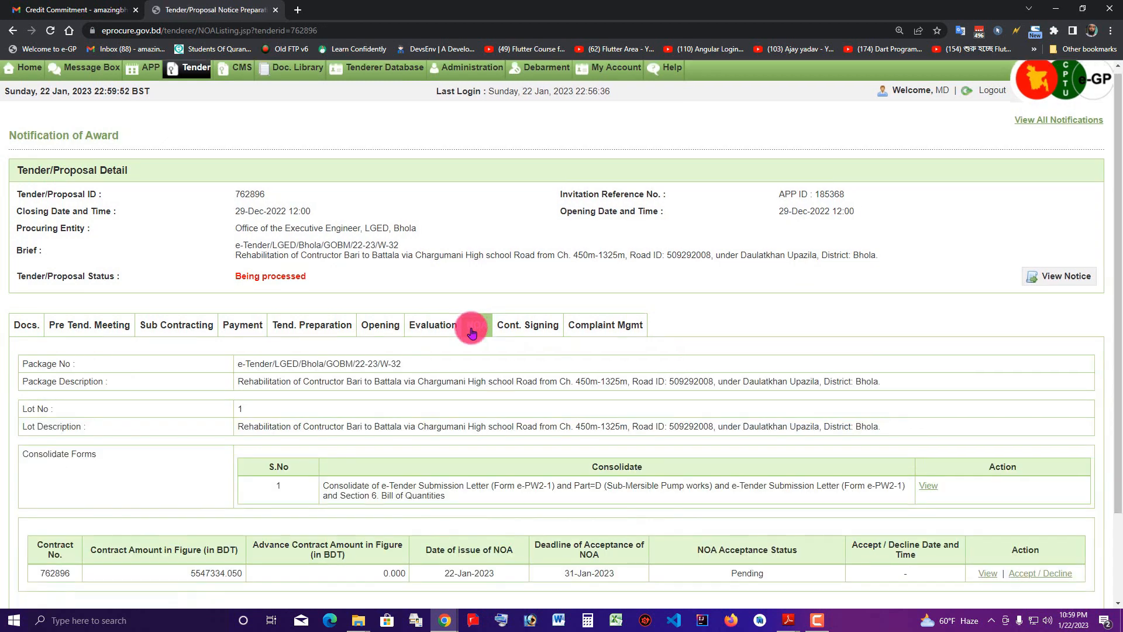
pyautogui.scroll(-2, 475, 330)
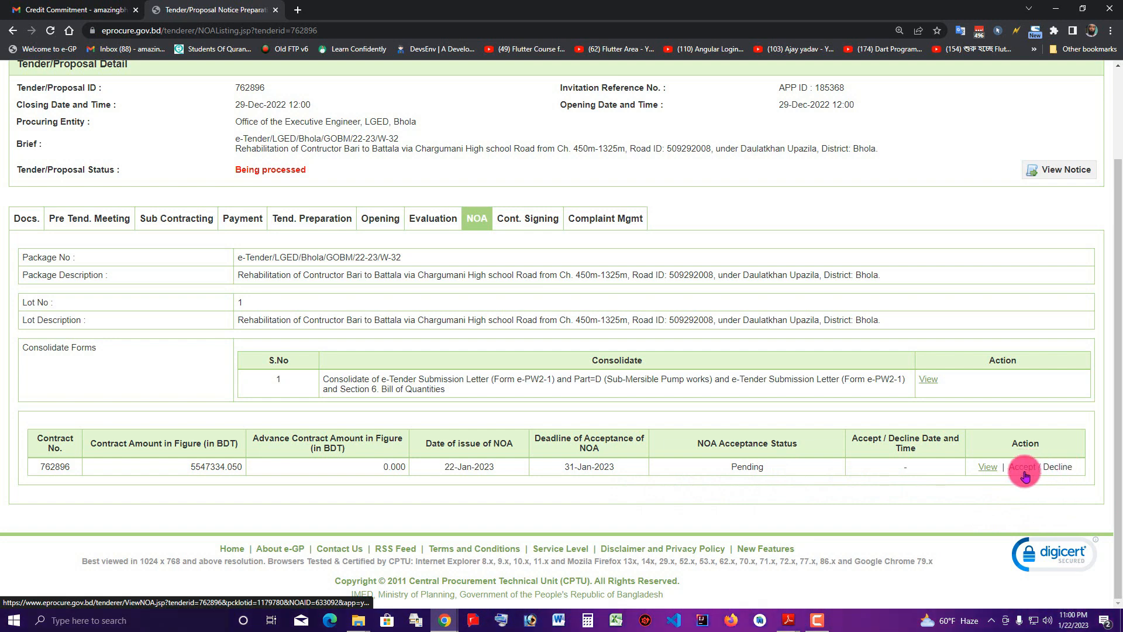
pyautogui.click(1029, 470)
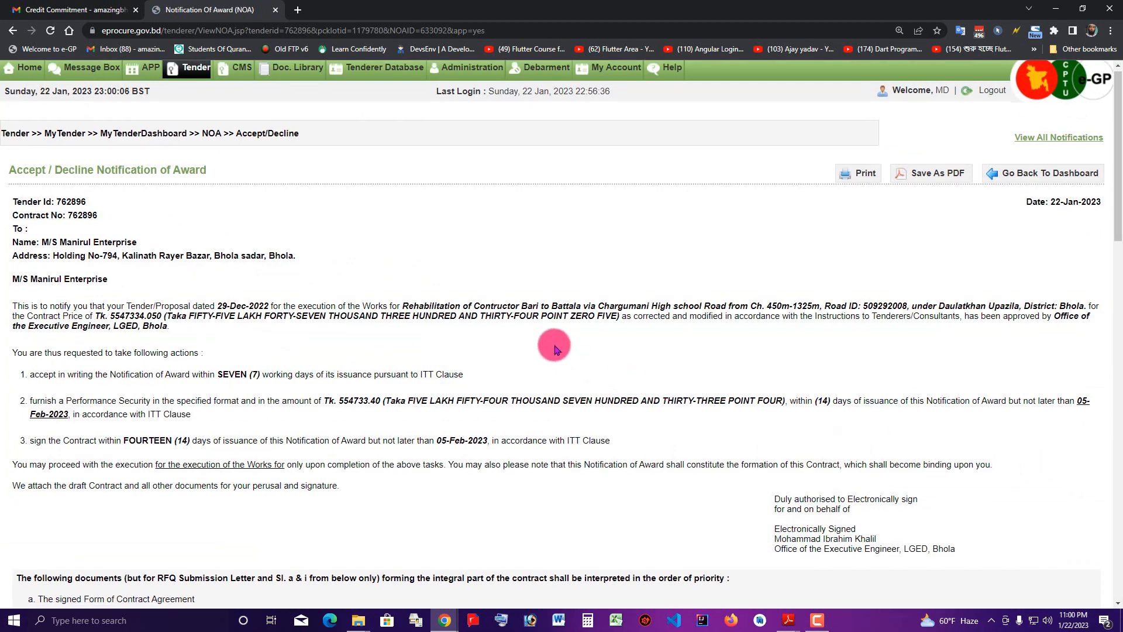
pyautogui.scroll(-12, 544, 339)
pyautogui.scroll(-6, 537, 343)
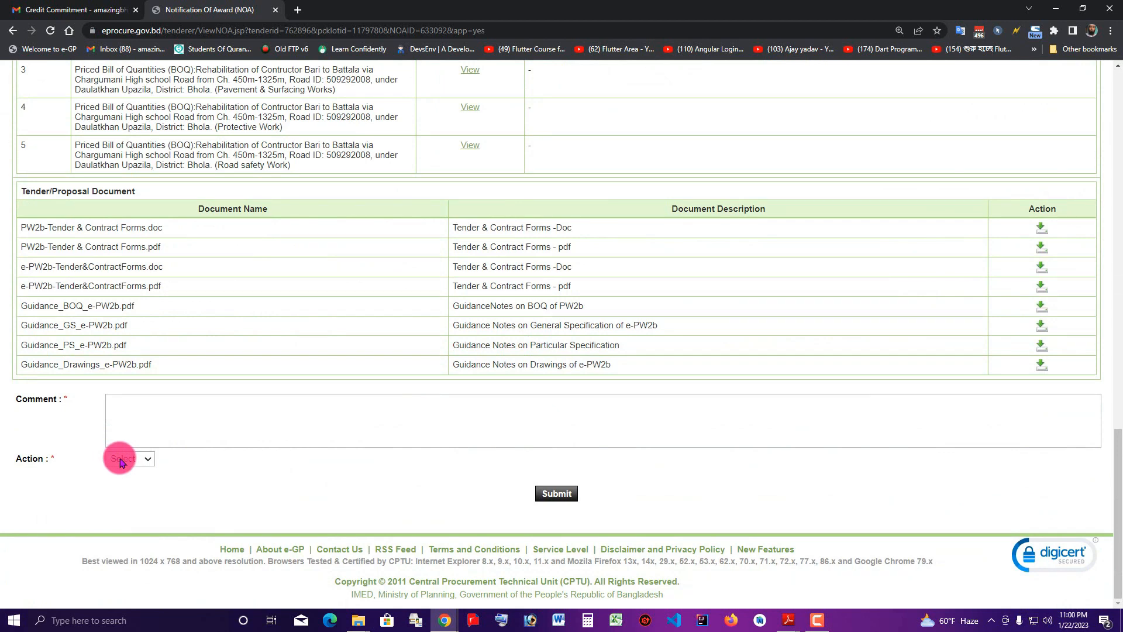
# Set the NOA action to Accept with the comment 'I Accept This NOA'
pyautogui.click(121, 462)
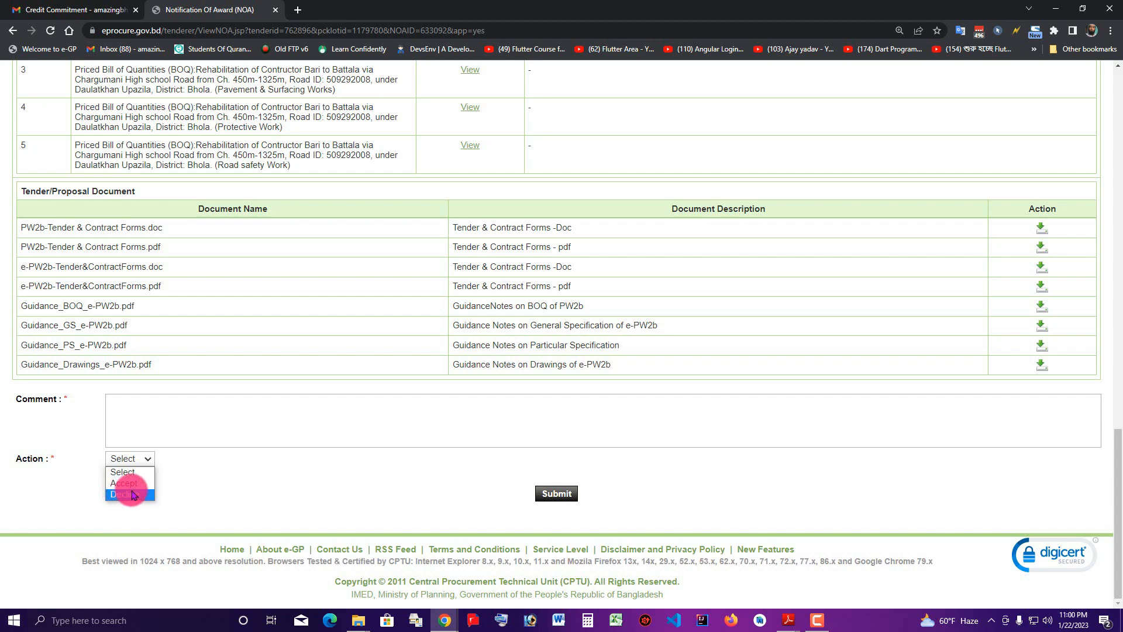
pyautogui.click(134, 484)
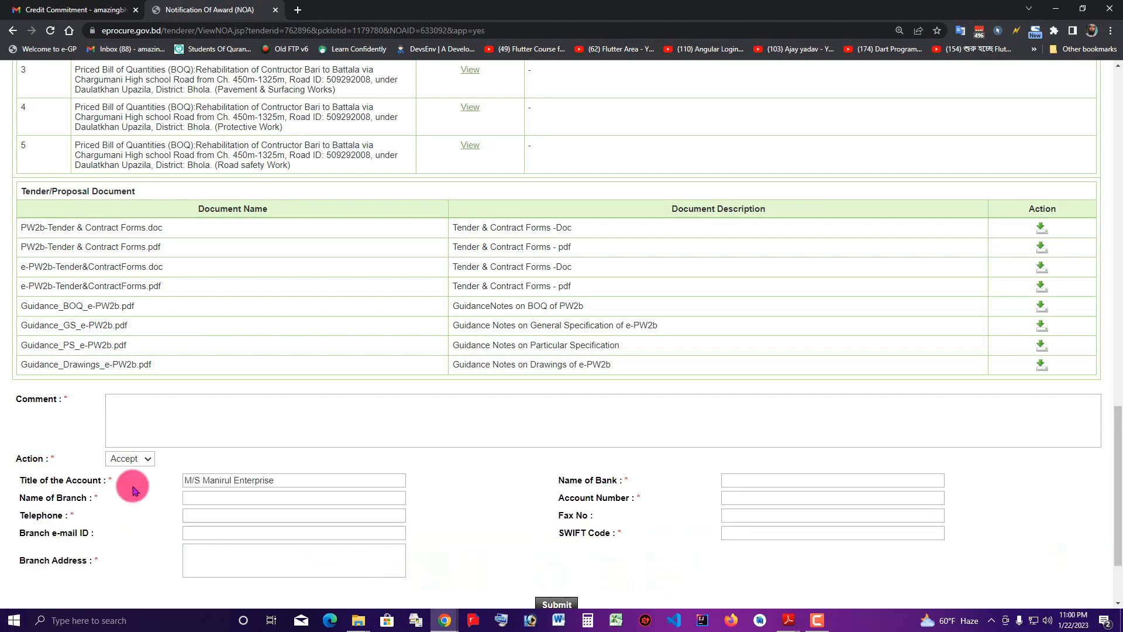
pyautogui.scroll(-1, 146, 483)
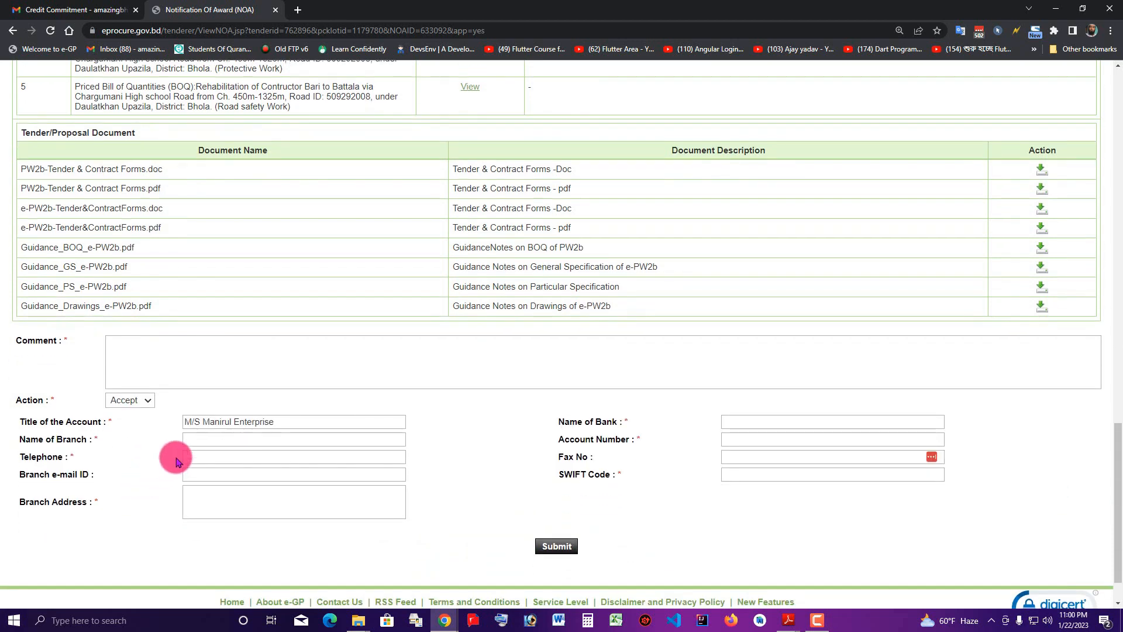
pyautogui.scroll(-1, 201, 366)
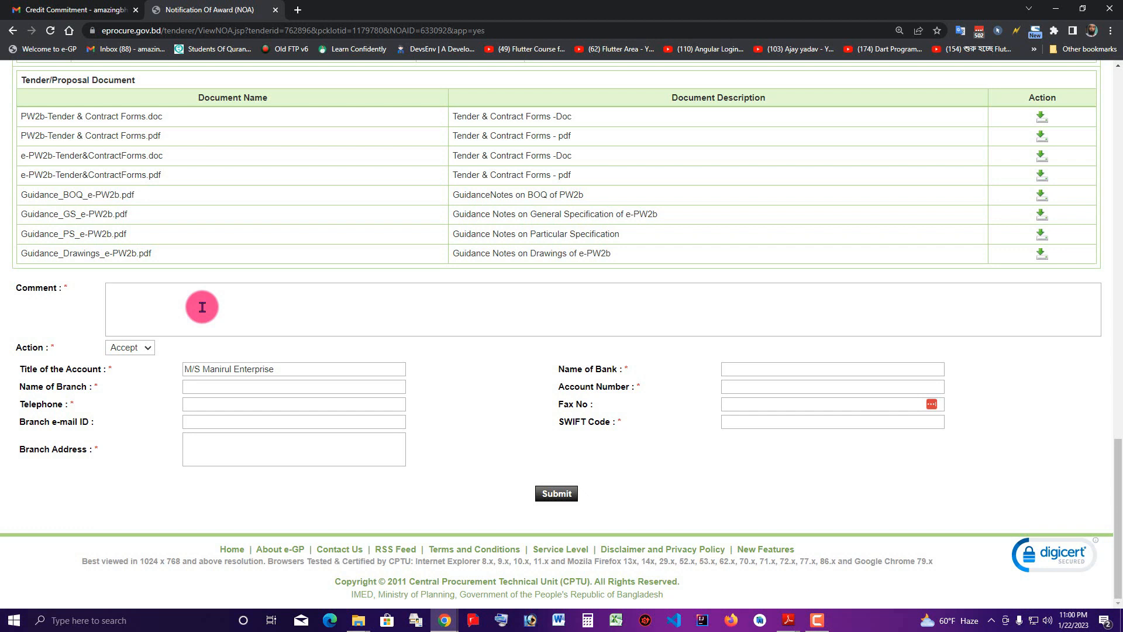
pyautogui.write('Accept This NOA')
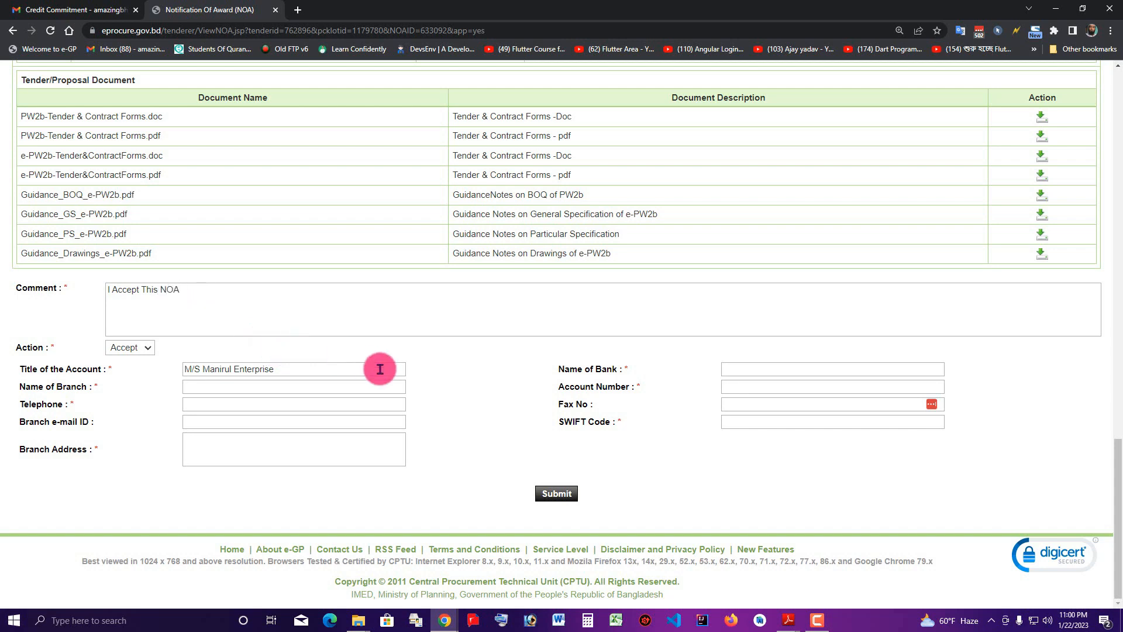
pyautogui.scroll(1, 376, 375)
pyautogui.scroll(-1, 644, 398)
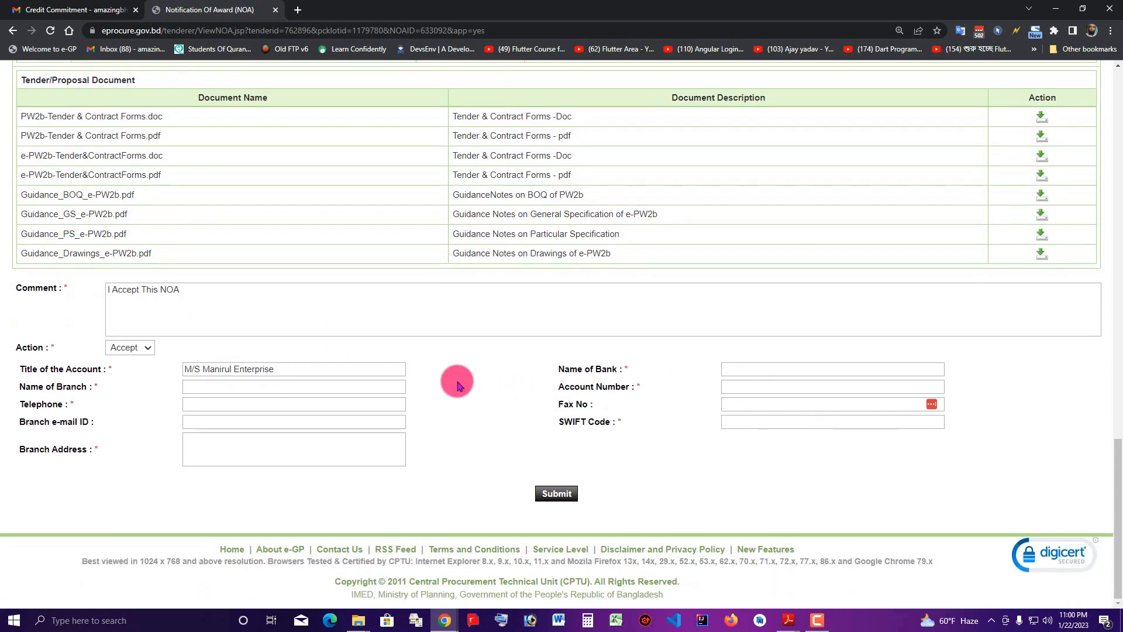
# Choose Mercantile Bank Limited as the bank and Bhola Branch as the branch name
pyautogui.click(772, 368)
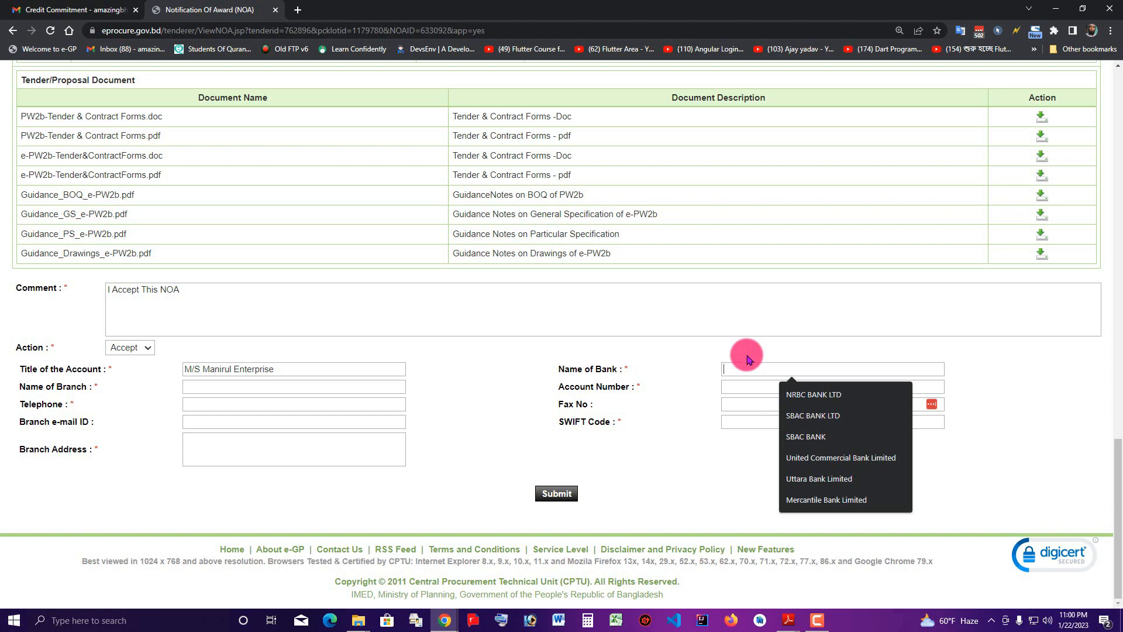
pyautogui.click(823, 501)
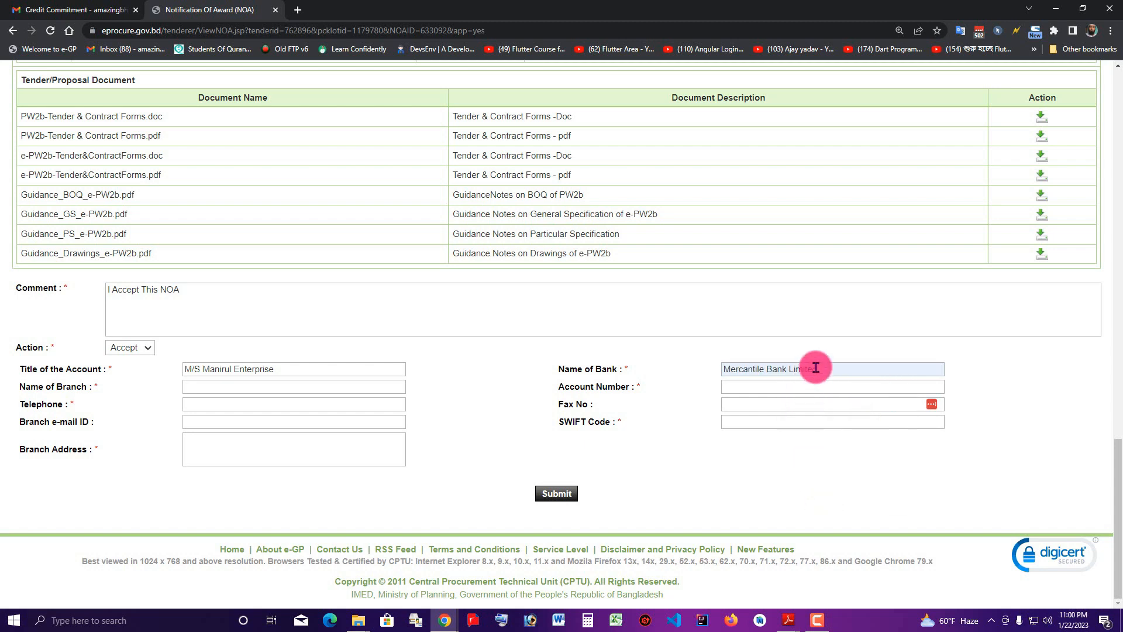
pyautogui.click(252, 384)
pyautogui.write('Bhola Branch')
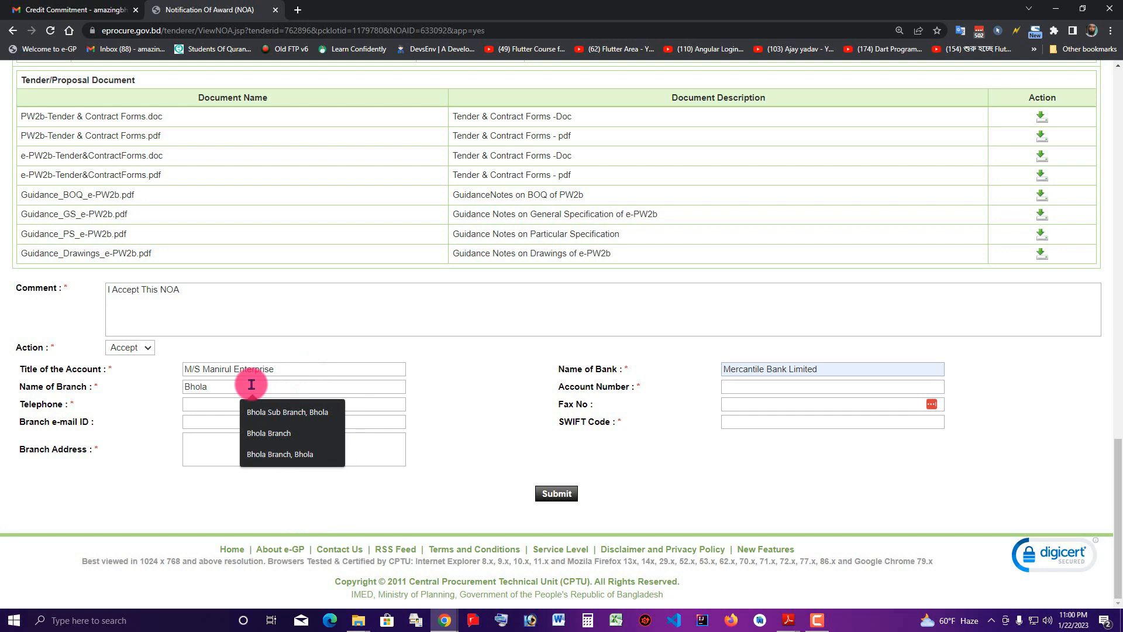
pyautogui.click(249, 433)
pyautogui.click(228, 381)
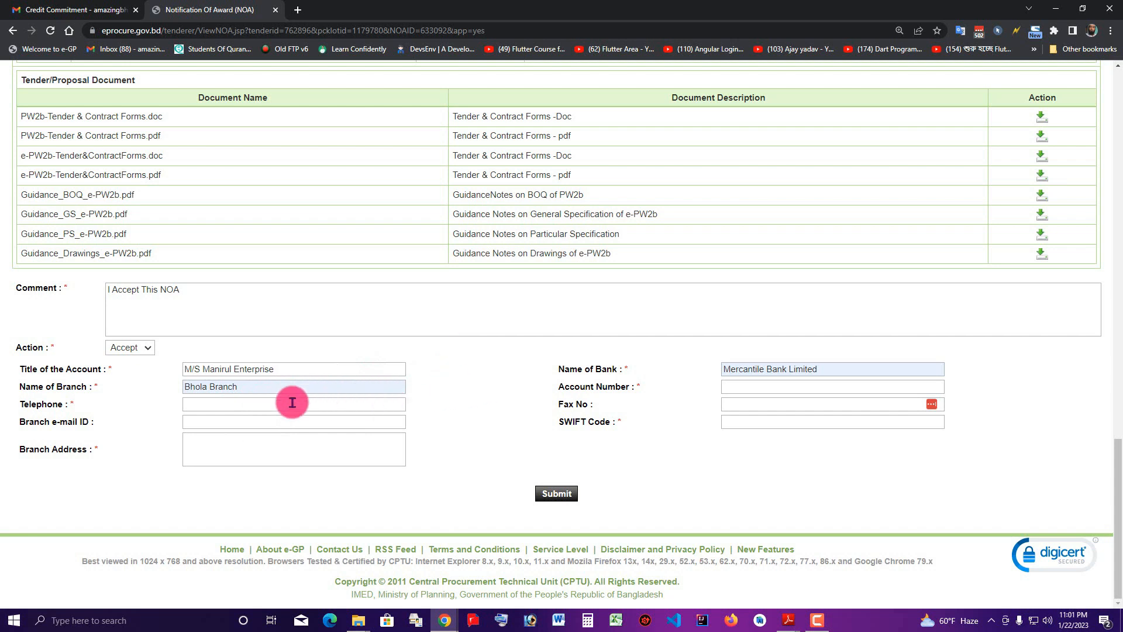
# Enter the bank account number in the Account Number field
pyautogui.click(781, 386)
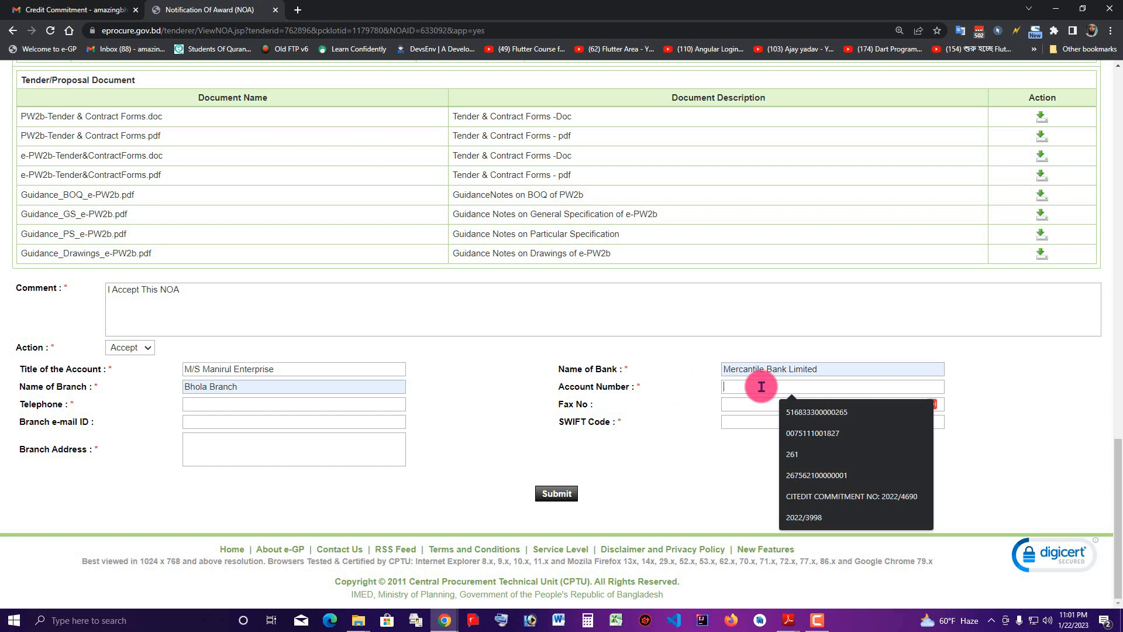
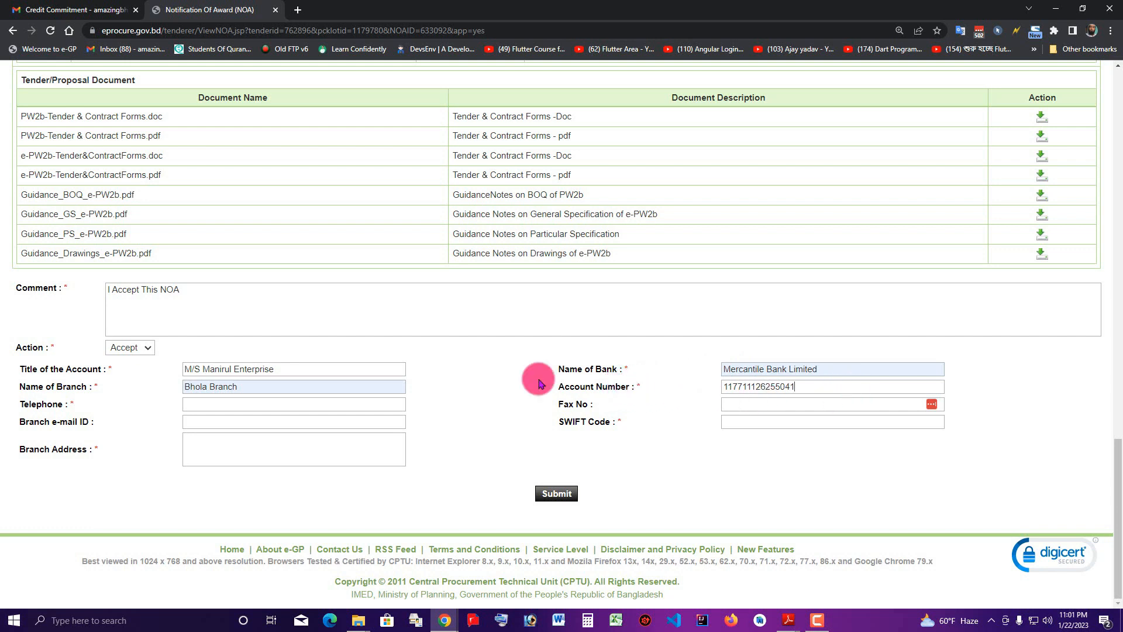
pyautogui.click(250, 405)
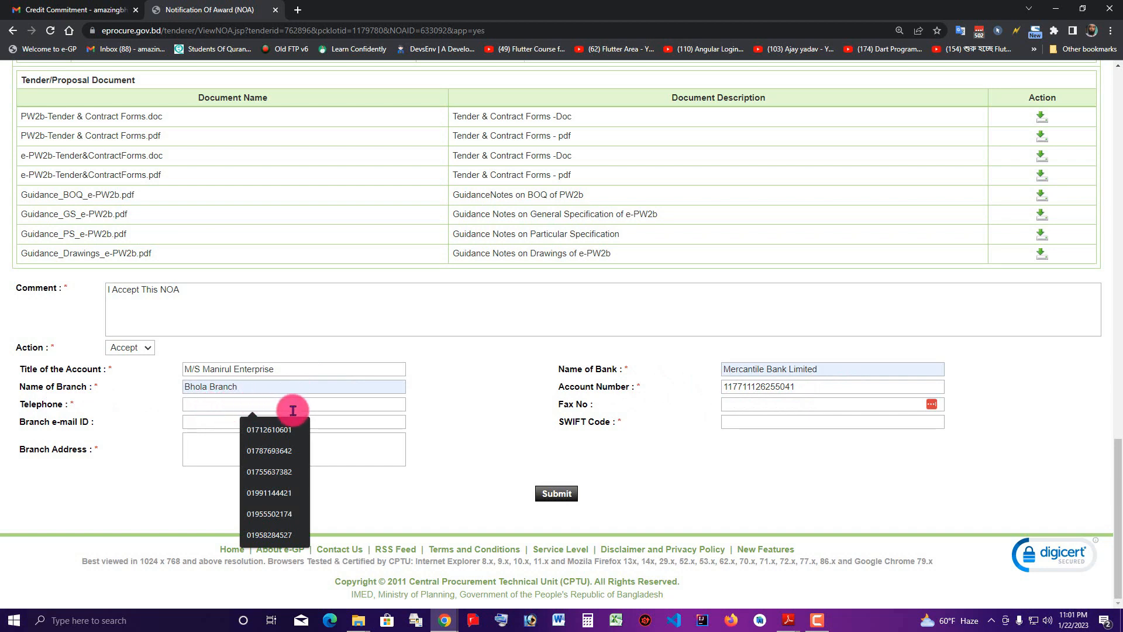
pyautogui.click(594, 414)
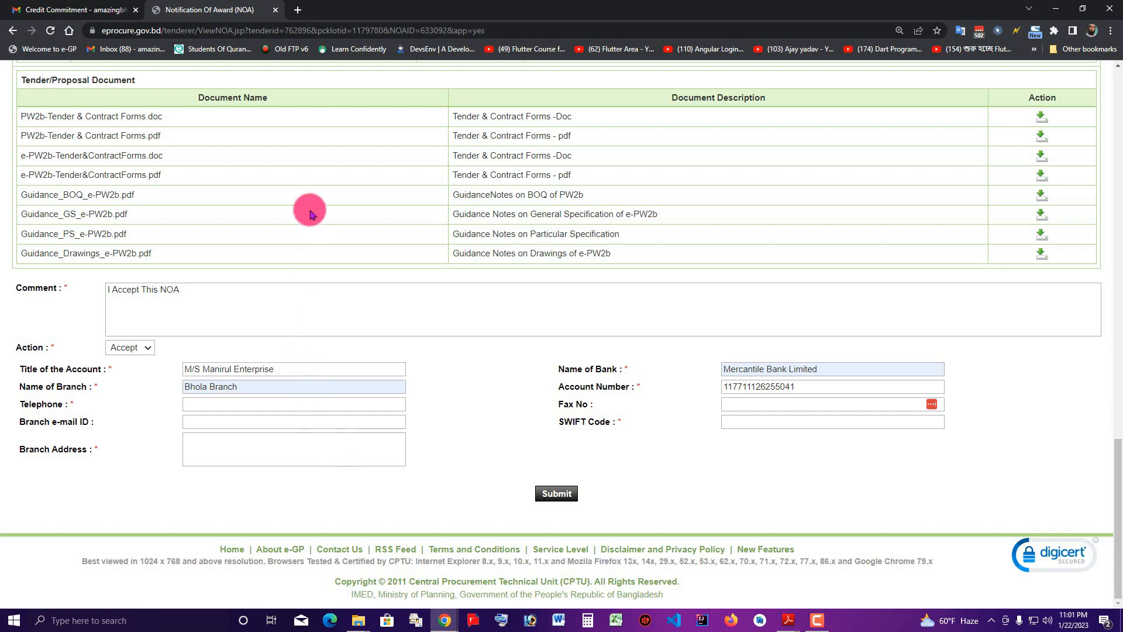
# Search Google for Mercantile Bank Limited Bhola Branch in a new tab
pyautogui.click(299, 10)
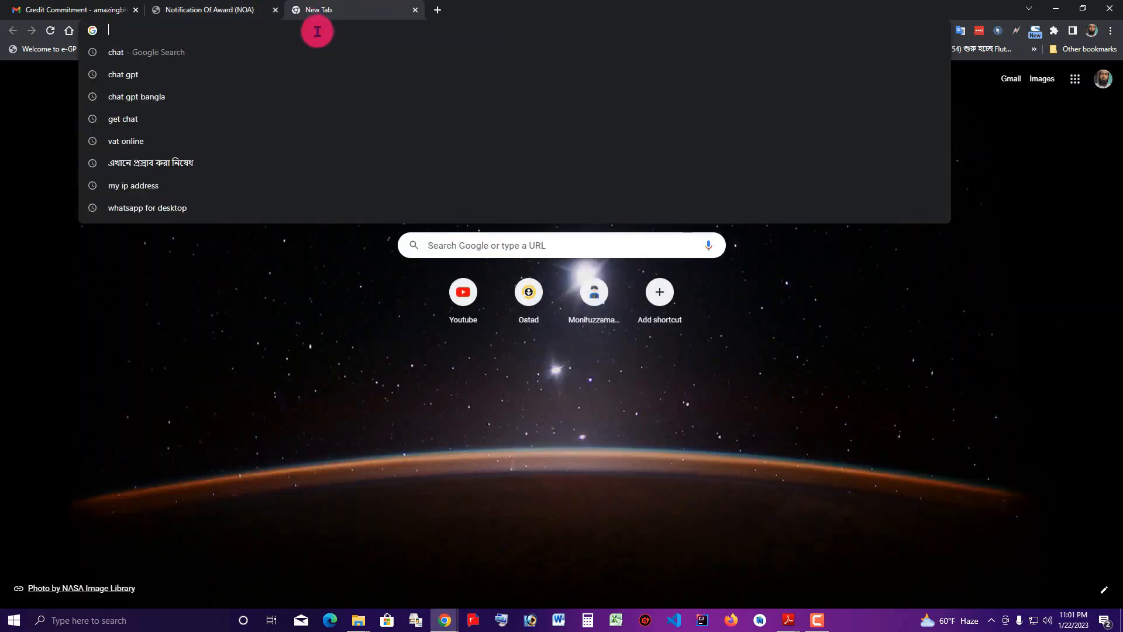
pyautogui.write('merc')
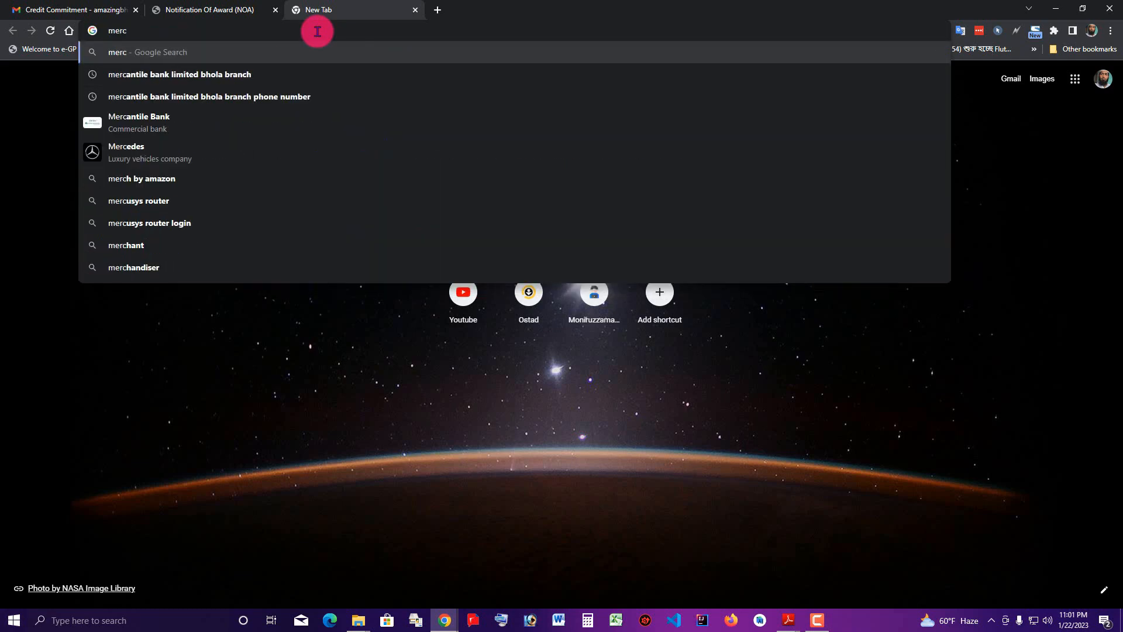
pyautogui.press('Down')
pyautogui.press('Return')
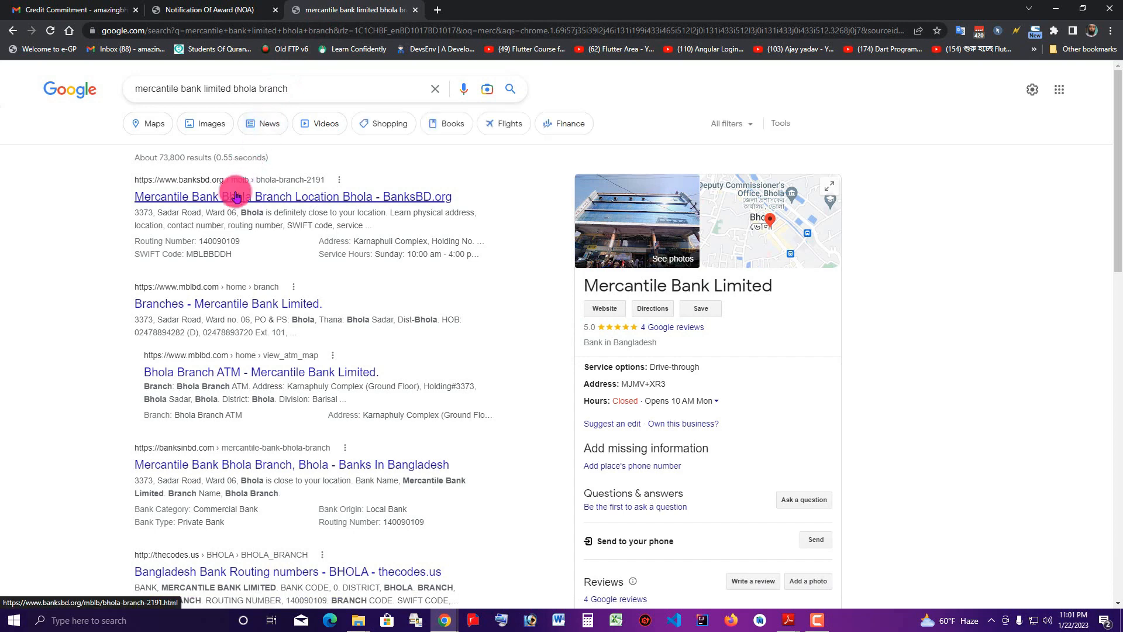
pyautogui.click(315, 305)
pyautogui.scroll(-1, 350, 296)
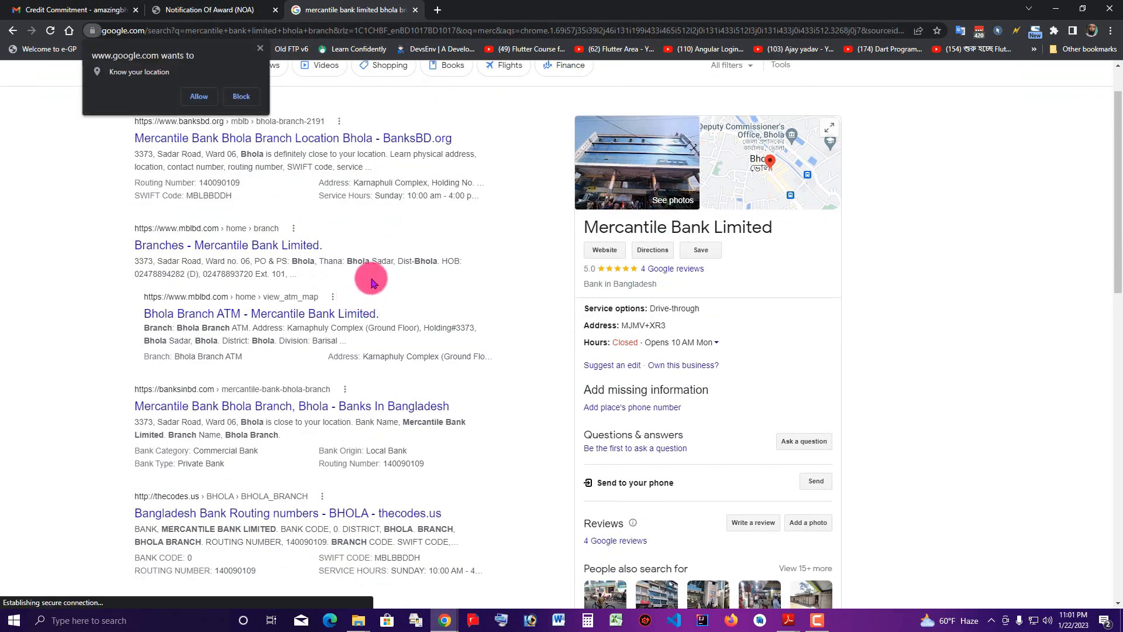
pyautogui.click(260, 48)
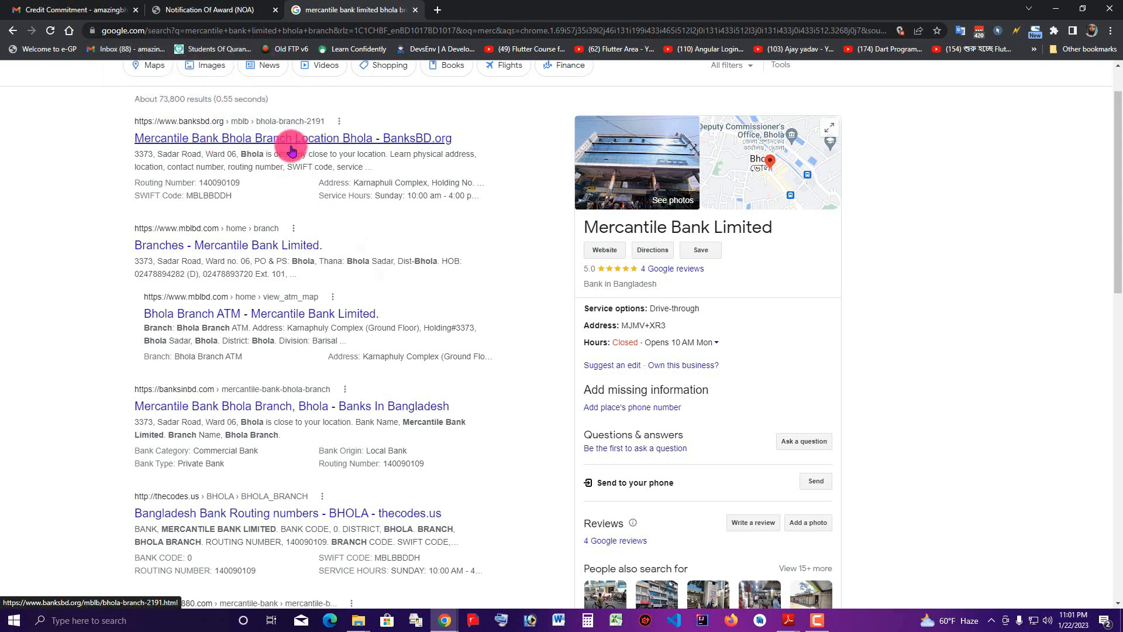
# Open the banksinbd.com branch page and copy its address and telephone number
pyautogui.rightClick(368, 405)
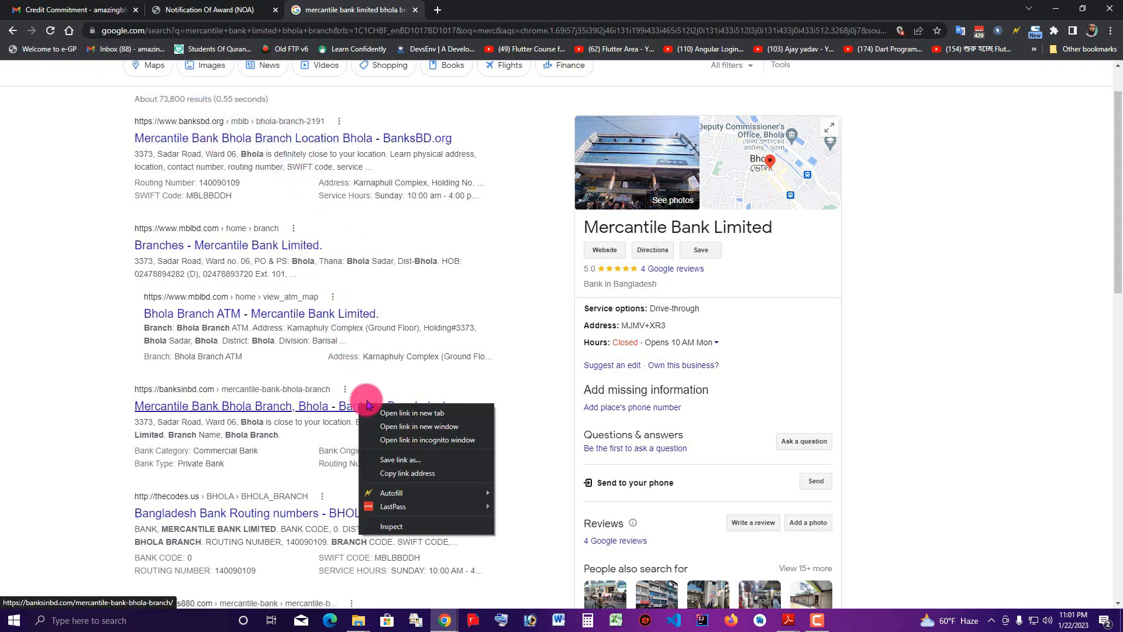
pyautogui.click(387, 413)
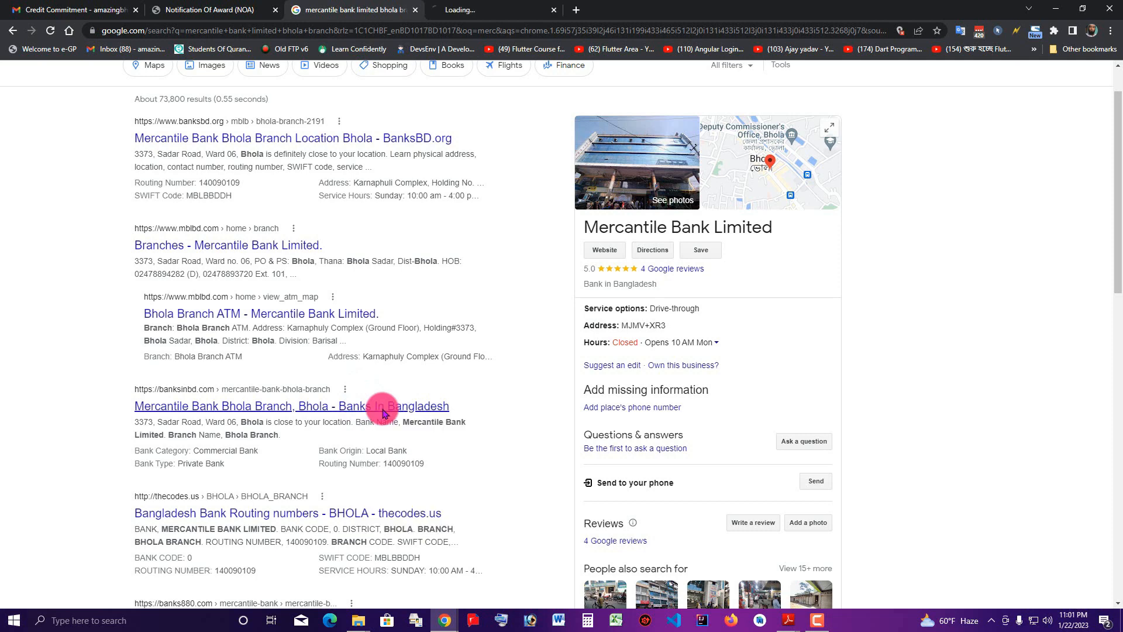
pyautogui.click(512, 5)
pyautogui.scroll(-5, 515, 263)
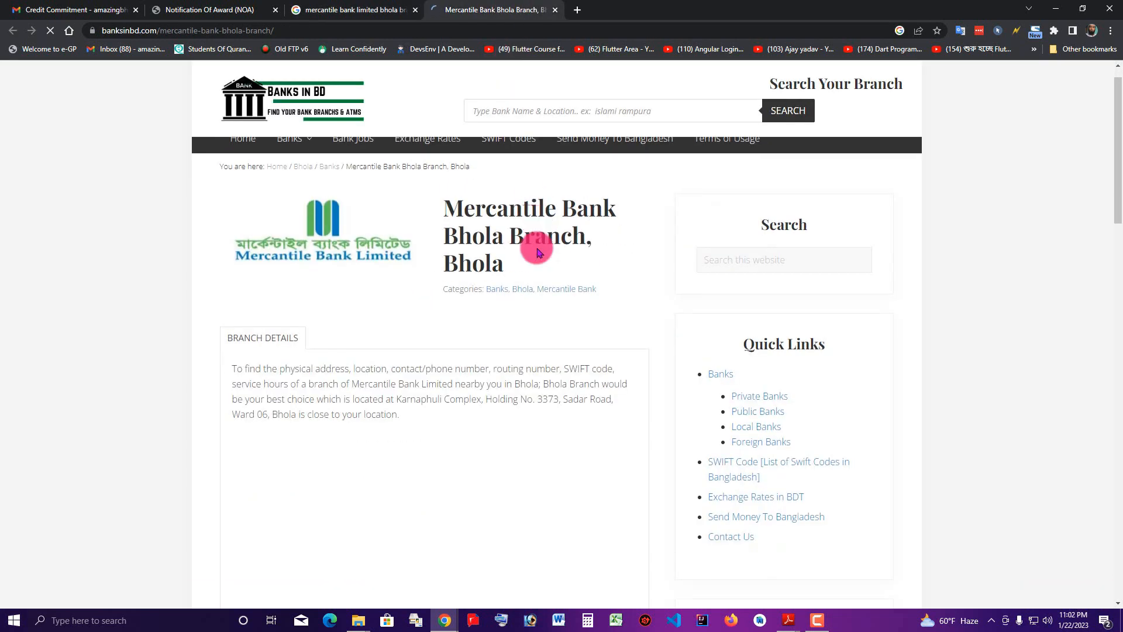
pyautogui.scroll(-2, 401, 328)
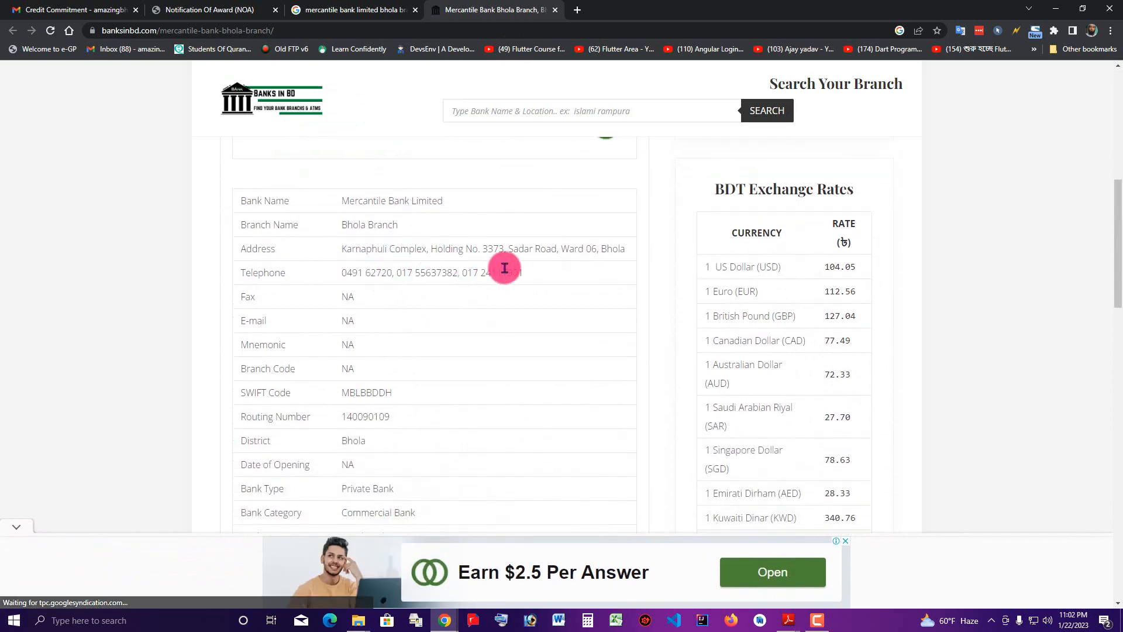
pyautogui.moveTo(343, 249); pyautogui.dragTo(624, 245)
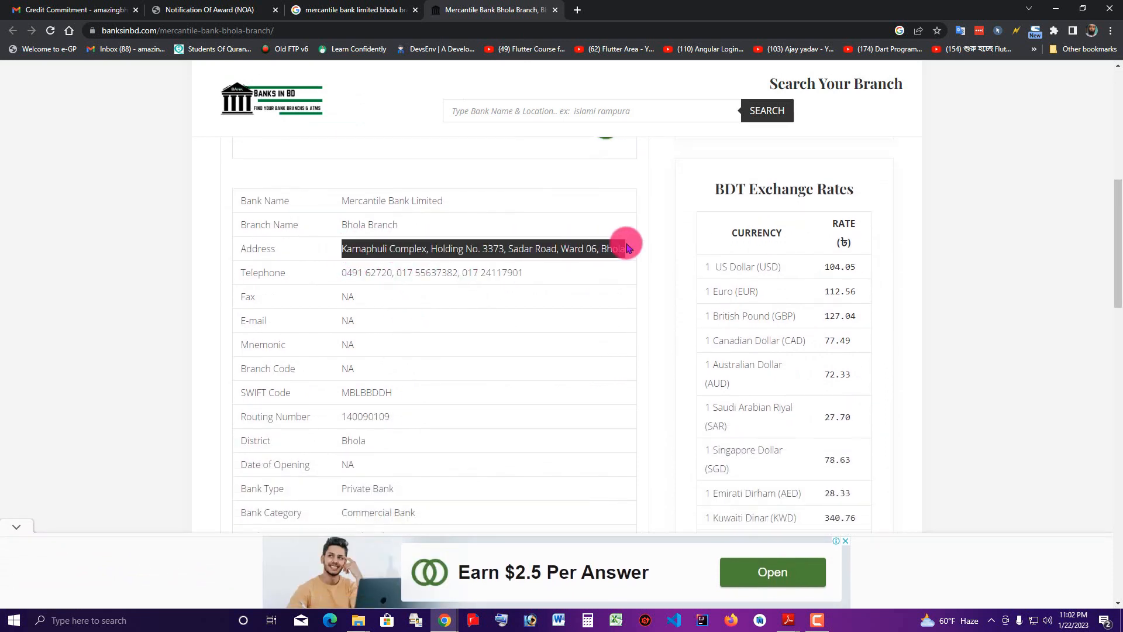
pyautogui.moveTo(342, 272); pyautogui.dragTo(393, 271)
pyautogui.hotkey('ctrl', 'c')
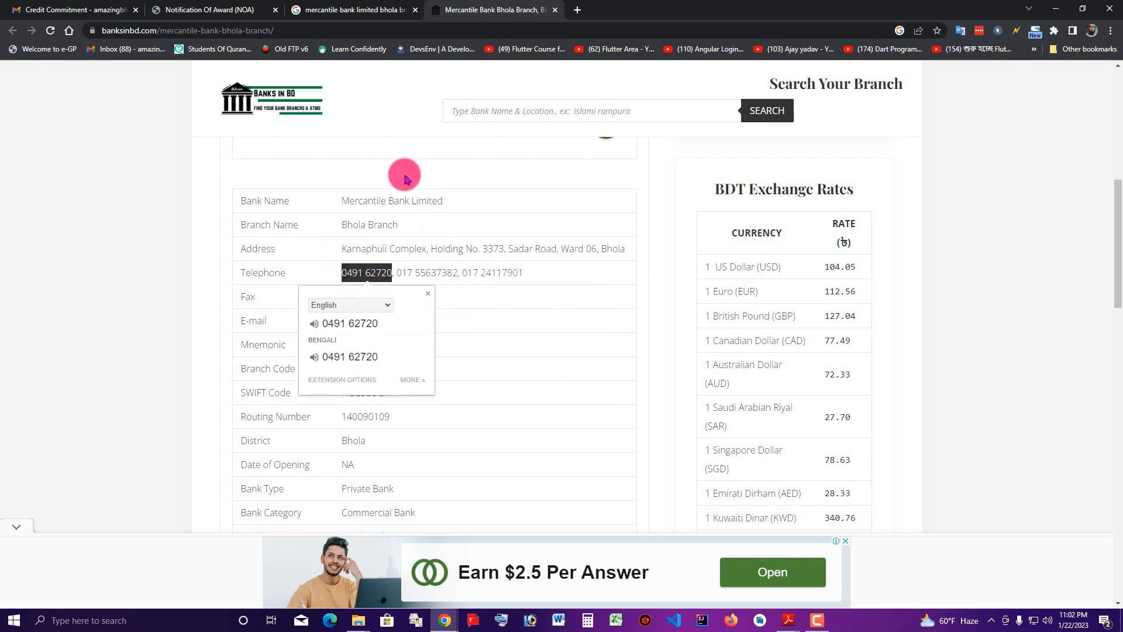
pyautogui.click(245, 9)
# Paste the Bhola branch telephone and address from banksinbd.com into the NOA form
pyautogui.click(218, 405)
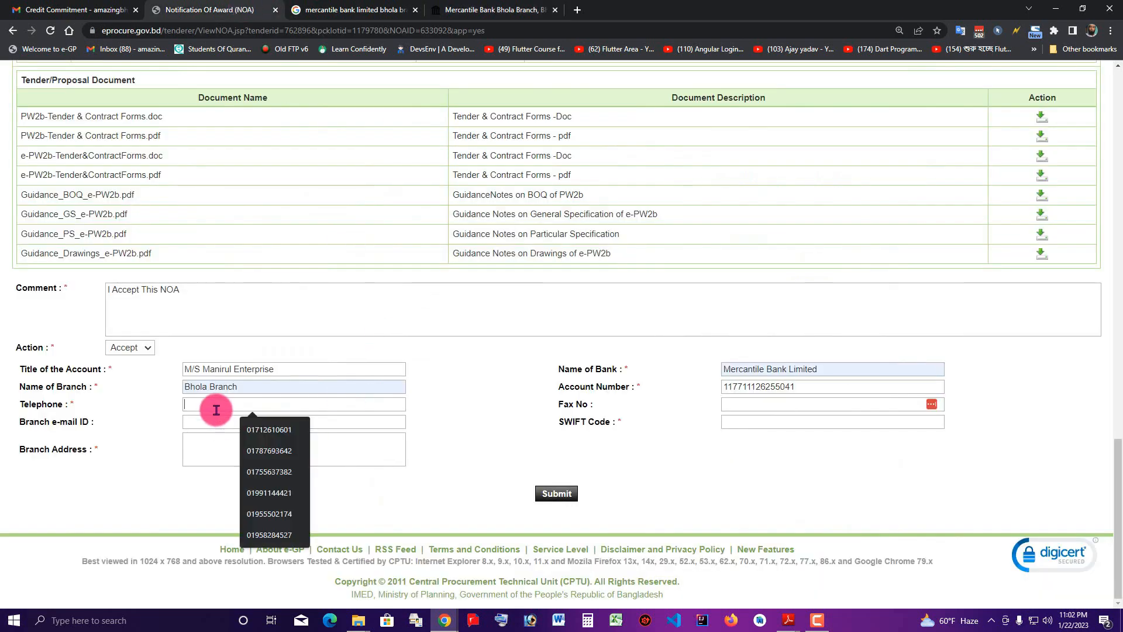
pyautogui.hotkey('ctrl', 'v')
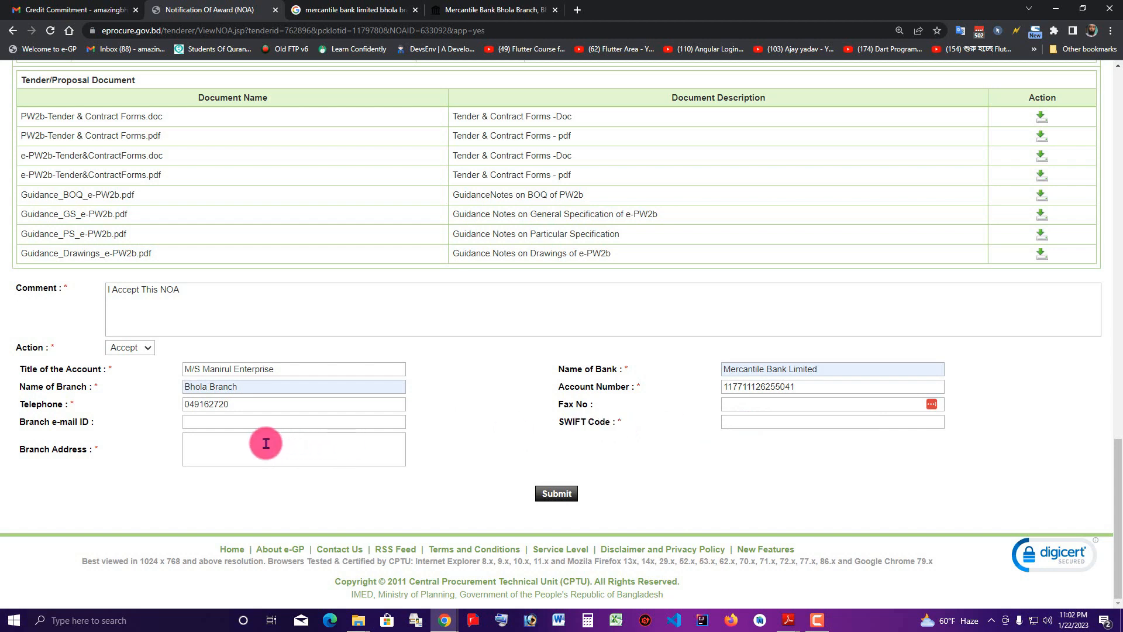
pyautogui.click(538, 10)
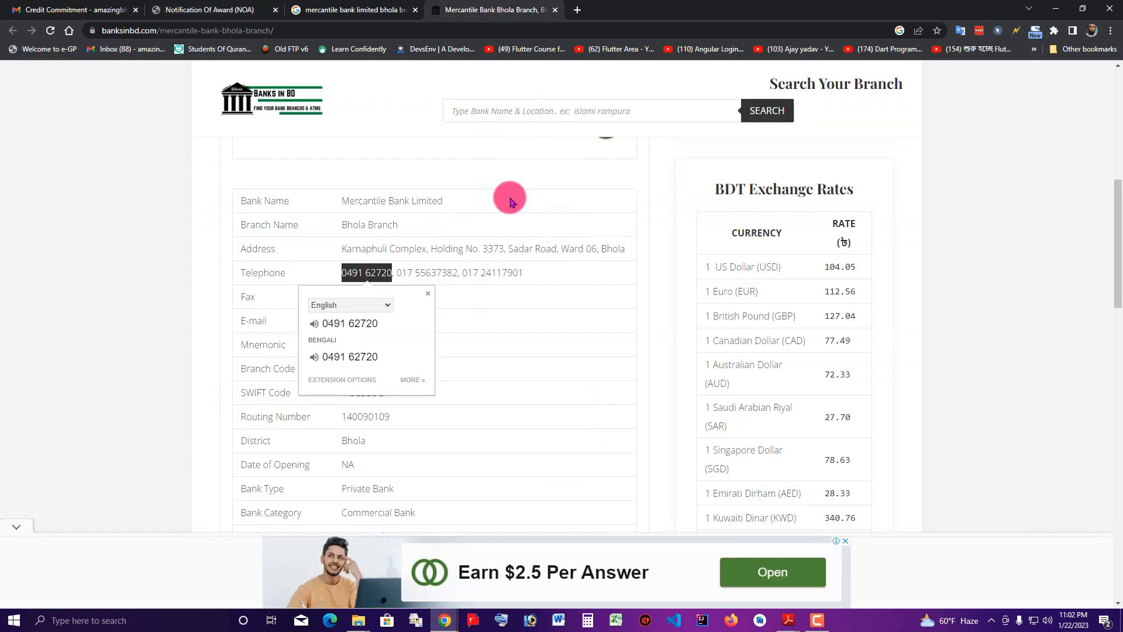
pyautogui.click(446, 264)
pyautogui.moveTo(342, 245); pyautogui.dragTo(625, 243)
pyautogui.hotkey('ctrl', 'c')
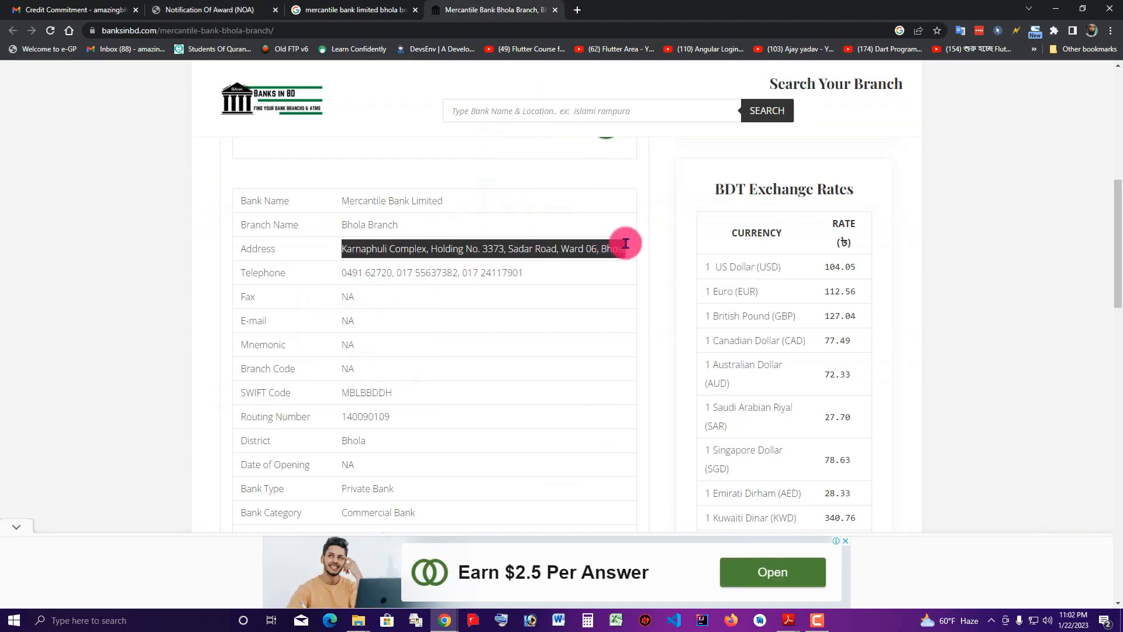
pyautogui.click(405, 6)
pyautogui.click(462, 5)
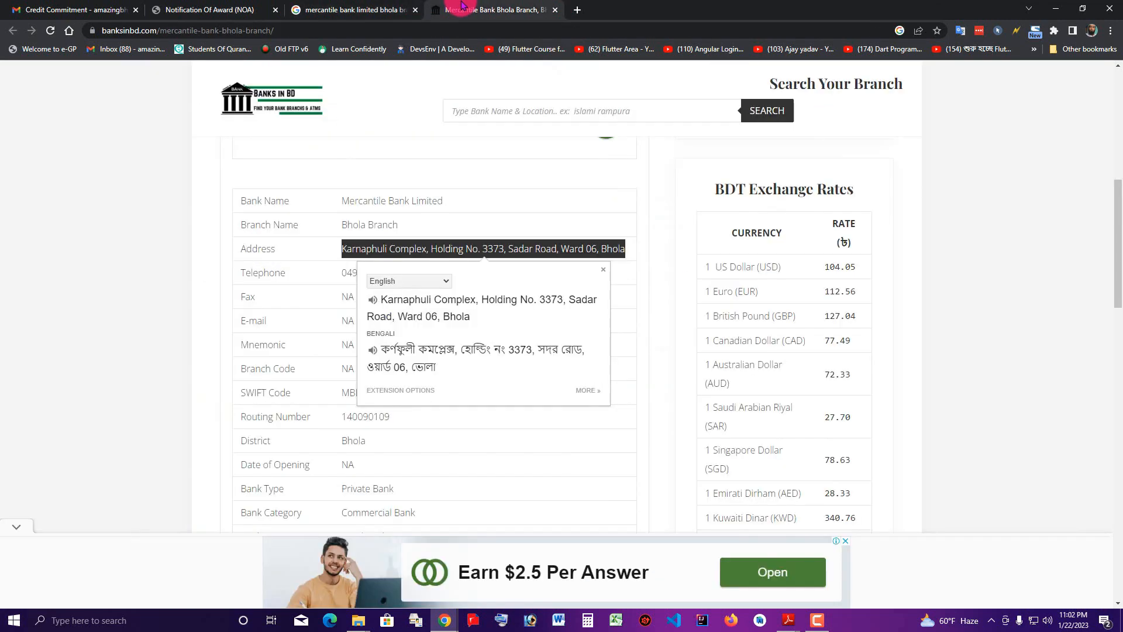
pyautogui.click(233, 5)
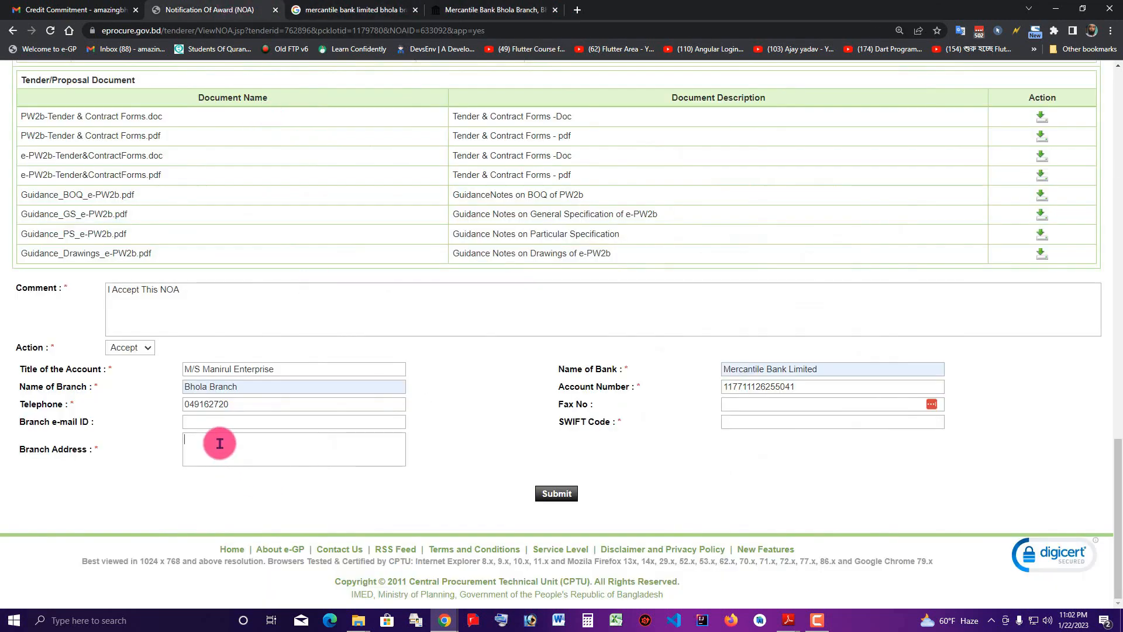
pyautogui.hotkey('ctrl', 'v')
# Fill the SWIFT Code field with MBLBBDDH
pyautogui.click(789, 421)
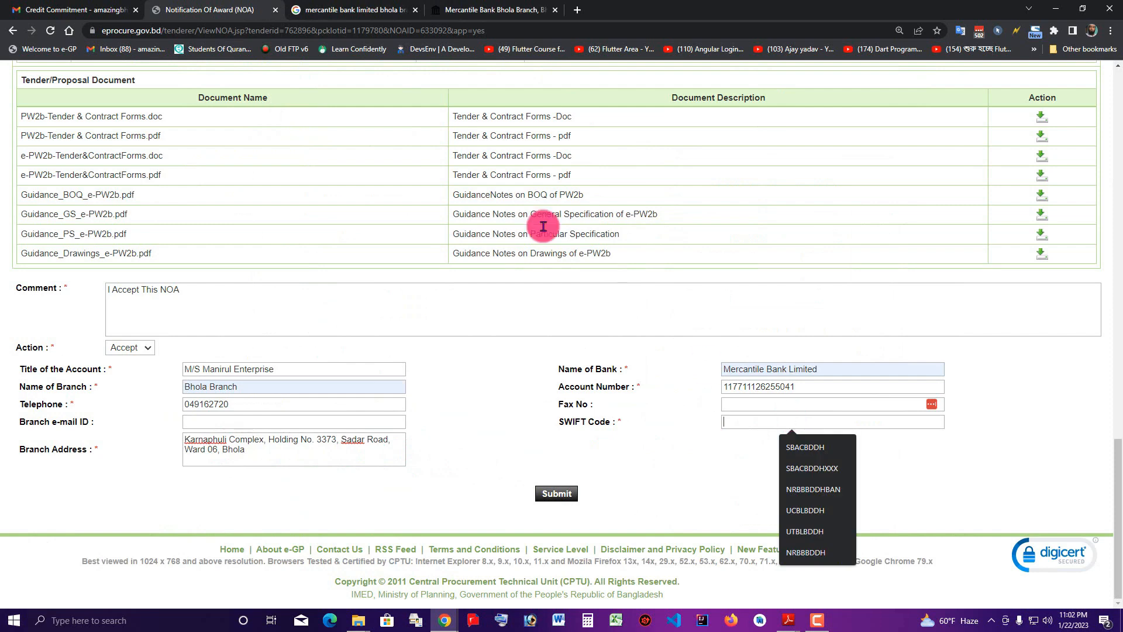
pyautogui.click(481, 10)
pyautogui.scroll(-1, 485, 403)
pyautogui.click(466, 423)
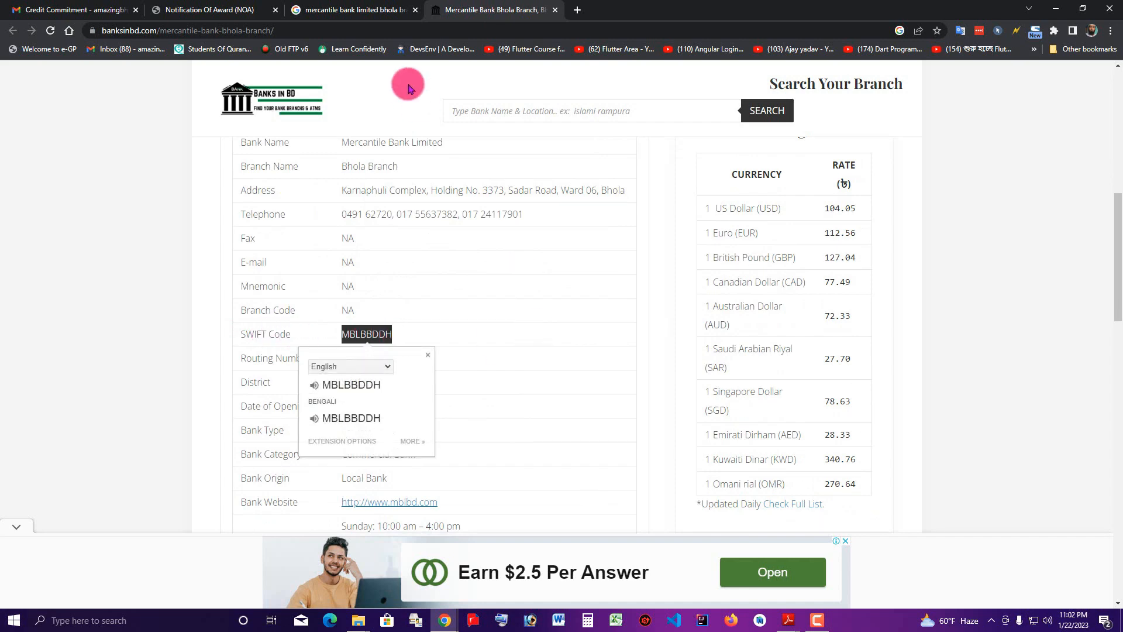
pyautogui.click(223, 9)
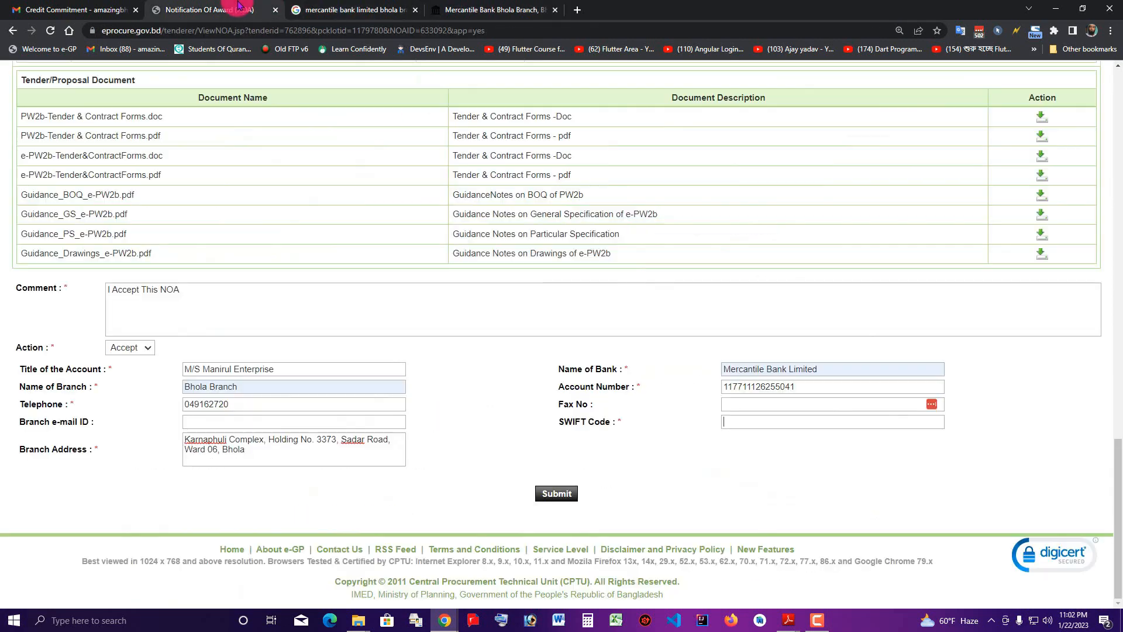
pyautogui.click(753, 406)
pyautogui.click(768, 422)
pyautogui.write('MBLBBDDH')
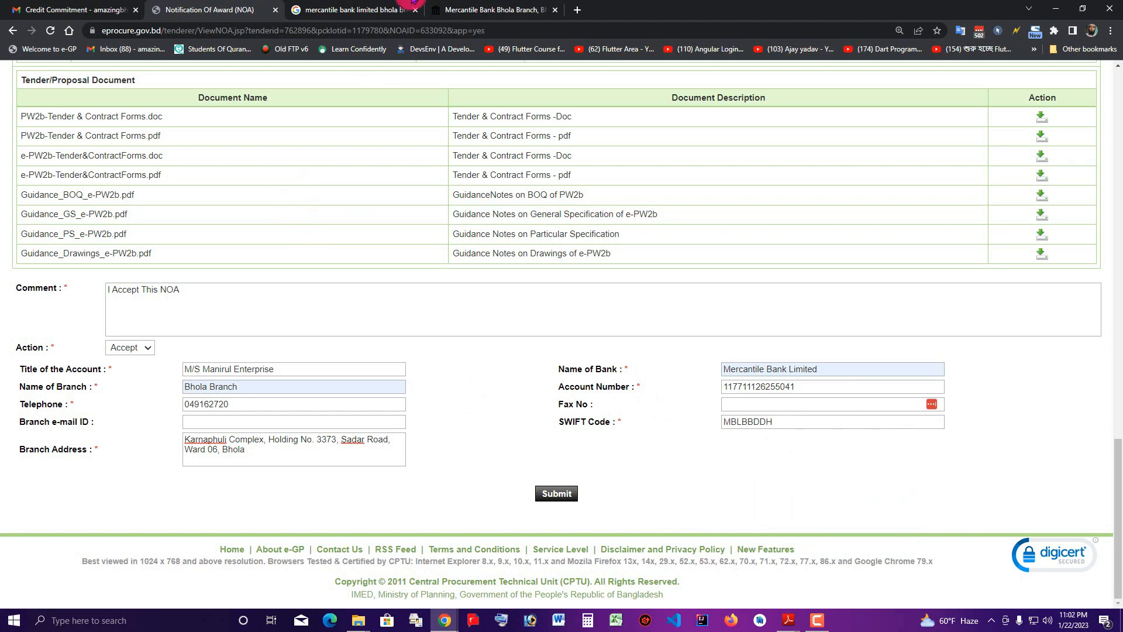
pyautogui.click(444, 7)
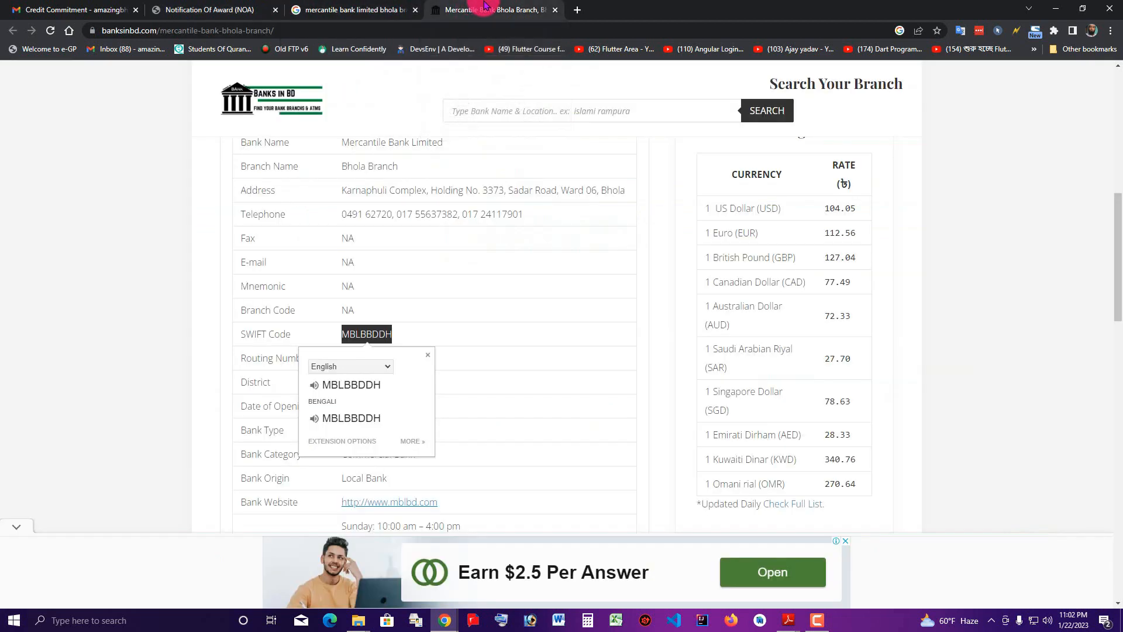
pyautogui.click(538, 367)
pyautogui.scroll(-1, 538, 358)
pyautogui.scroll(2, 538, 359)
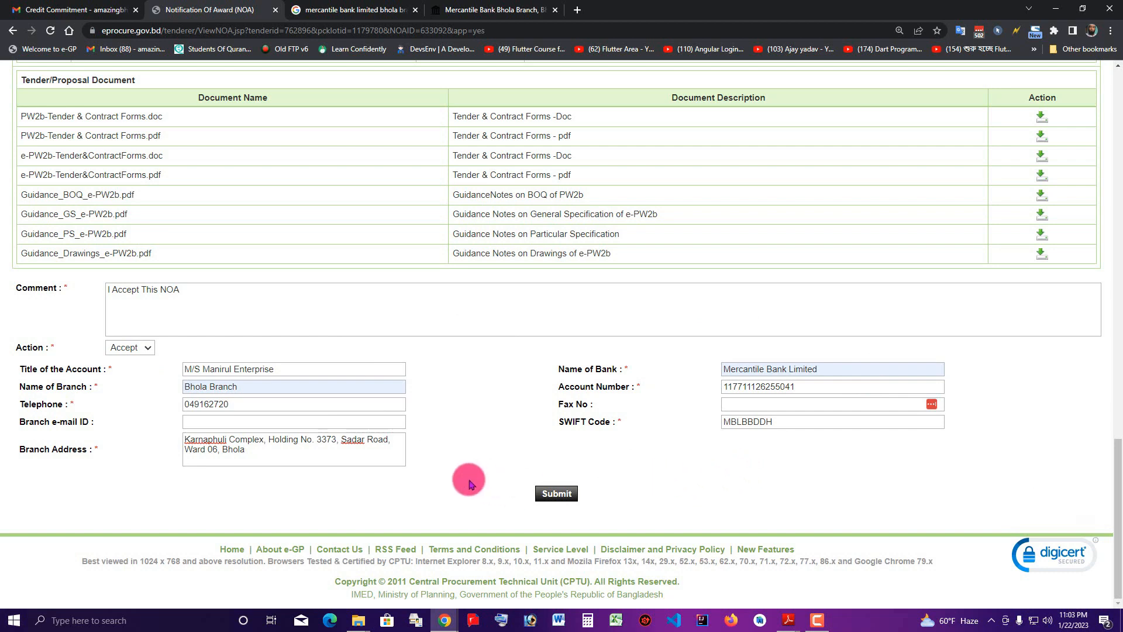
# Submit the NOA acceptance and confirm the status reads Accepted, 22-Jan-2023 23:03
pyautogui.click(553, 494)
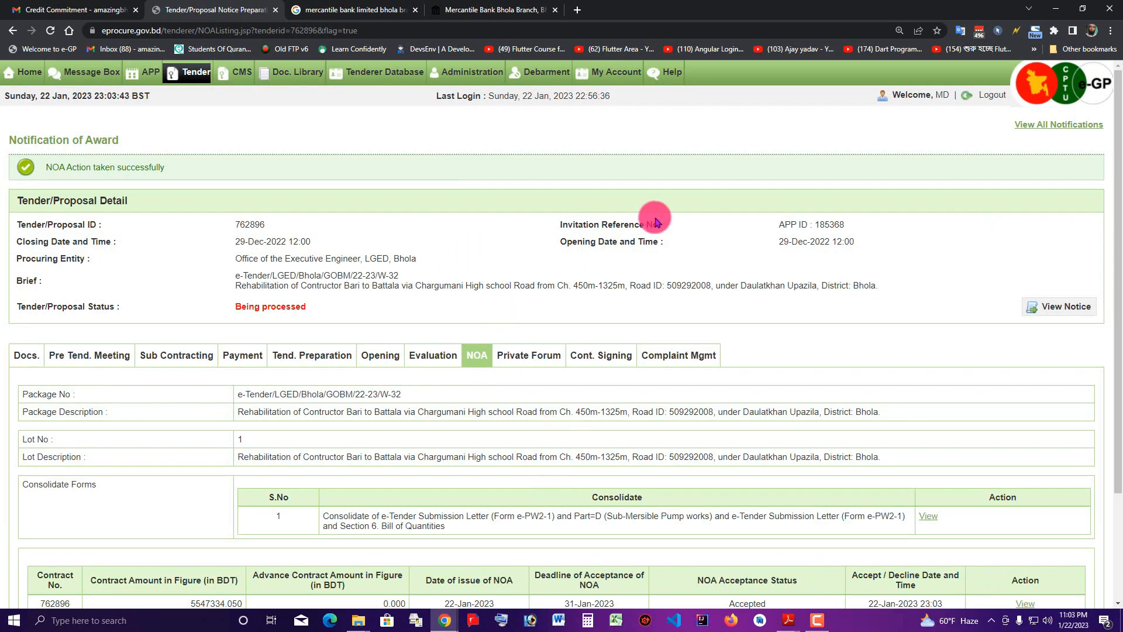
pyautogui.scroll(-3, 974, 254)
pyautogui.moveTo(785, 466); pyautogui.dragTo(719, 467)
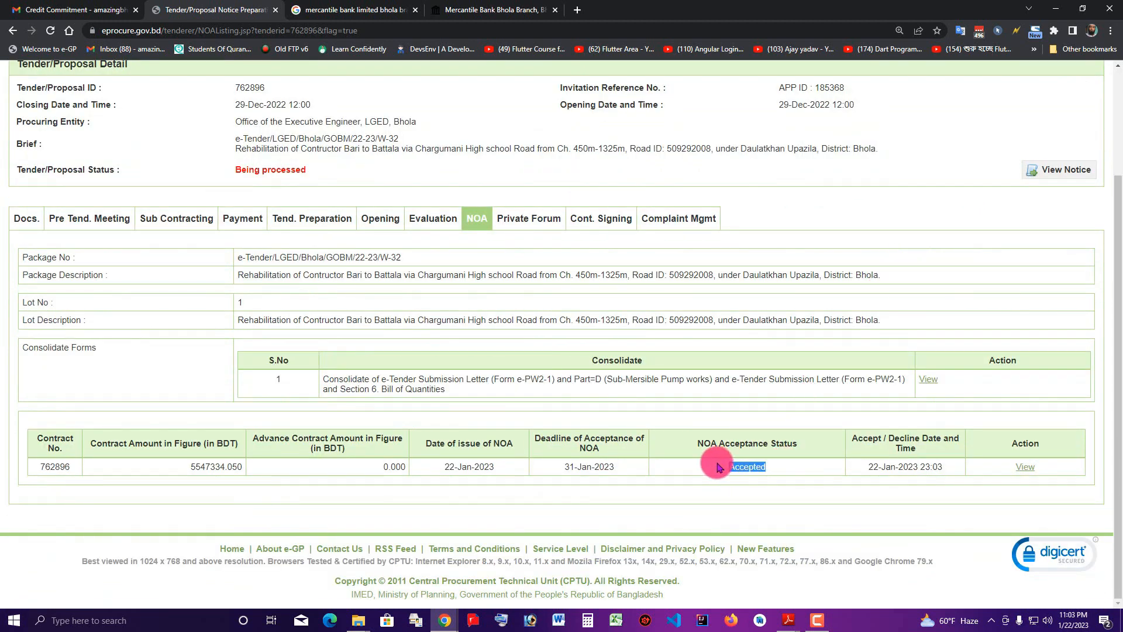
pyautogui.click(711, 466)
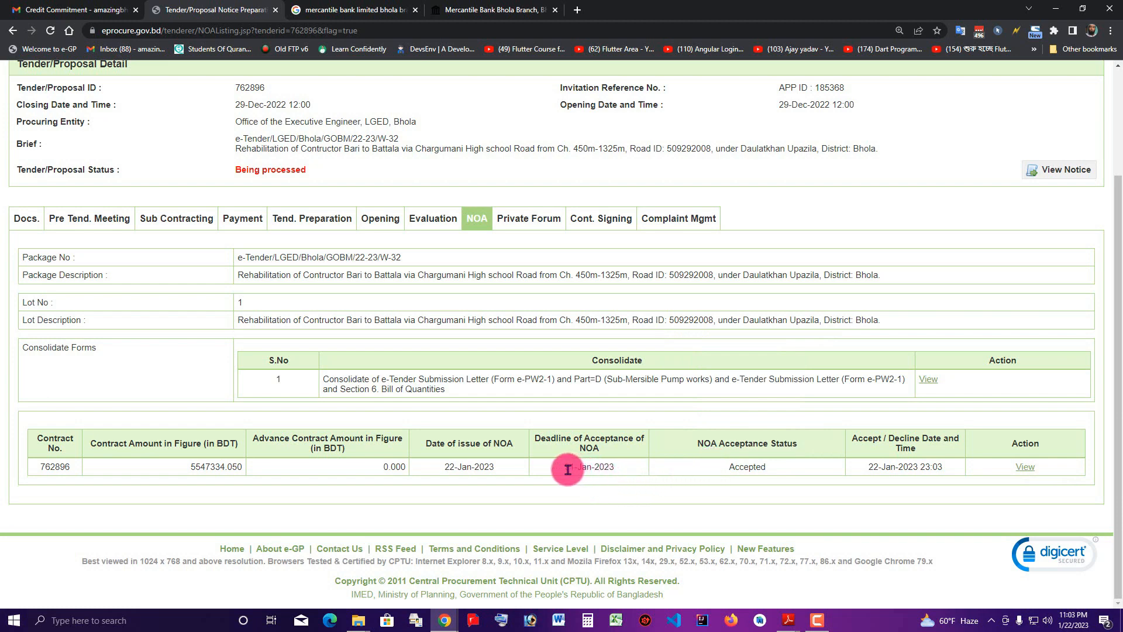
# View the accepted NOA letter for tender 762896, including its Mercantile Bank account details
pyautogui.click(1025, 470)
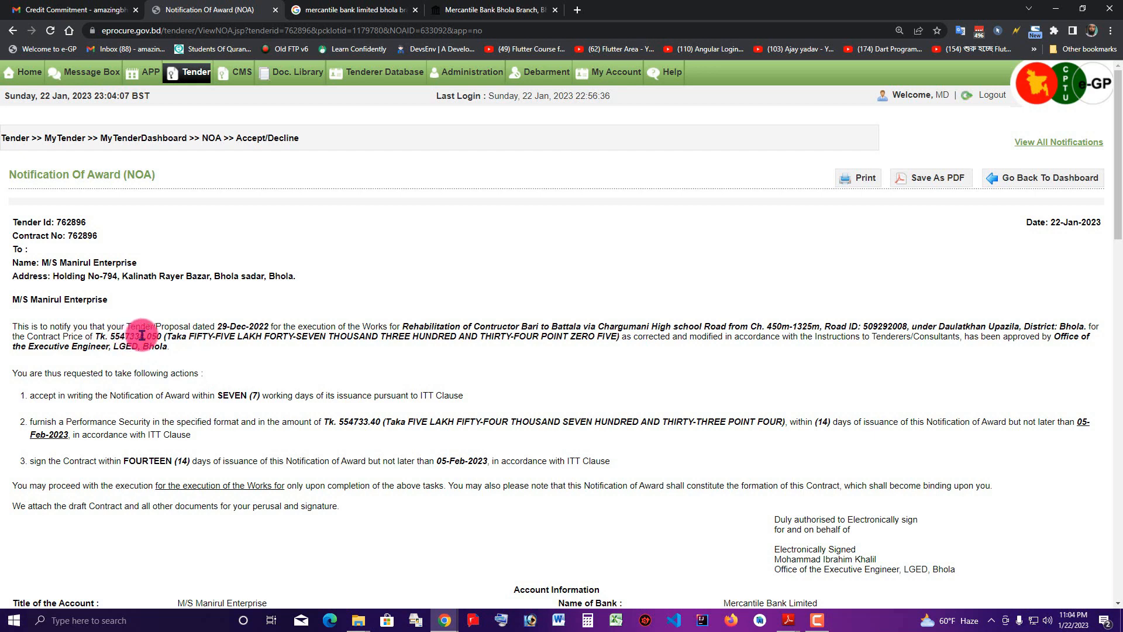
pyautogui.scroll(-1, 141, 336)
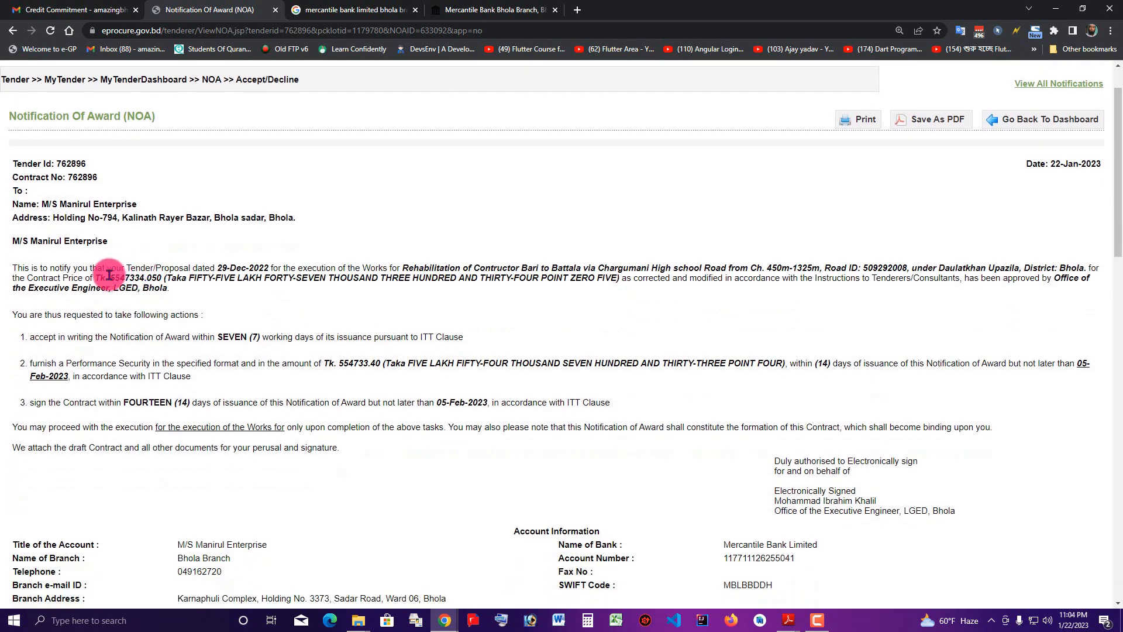
pyautogui.scroll(-1, 109, 275)
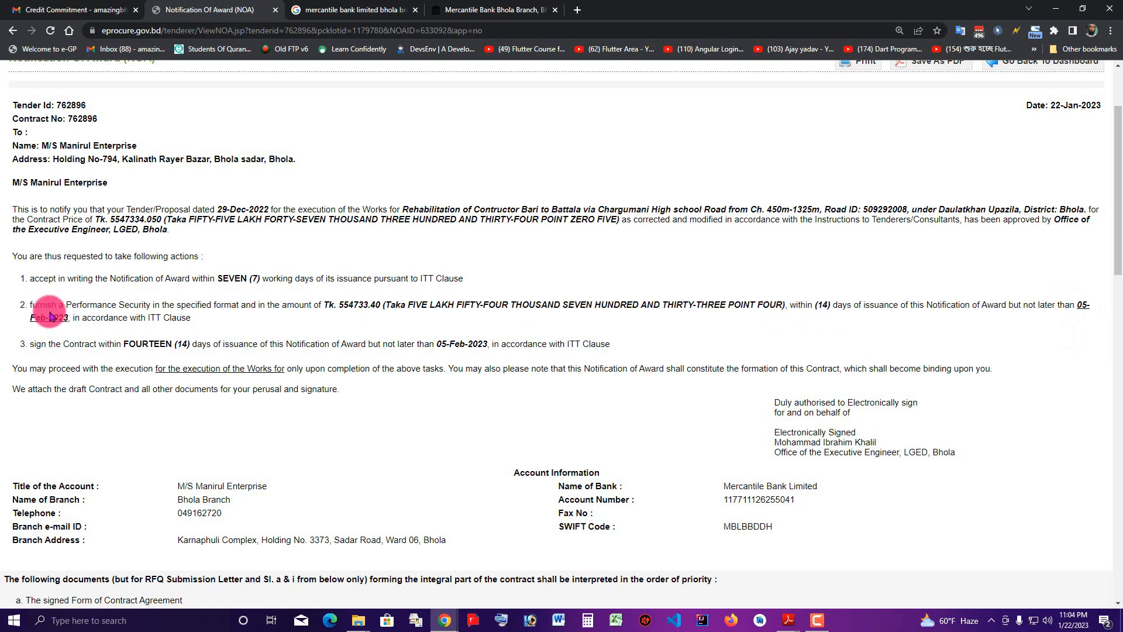
pyautogui.scroll(-2, 51, 317)
pyautogui.scroll(-3, 51, 315)
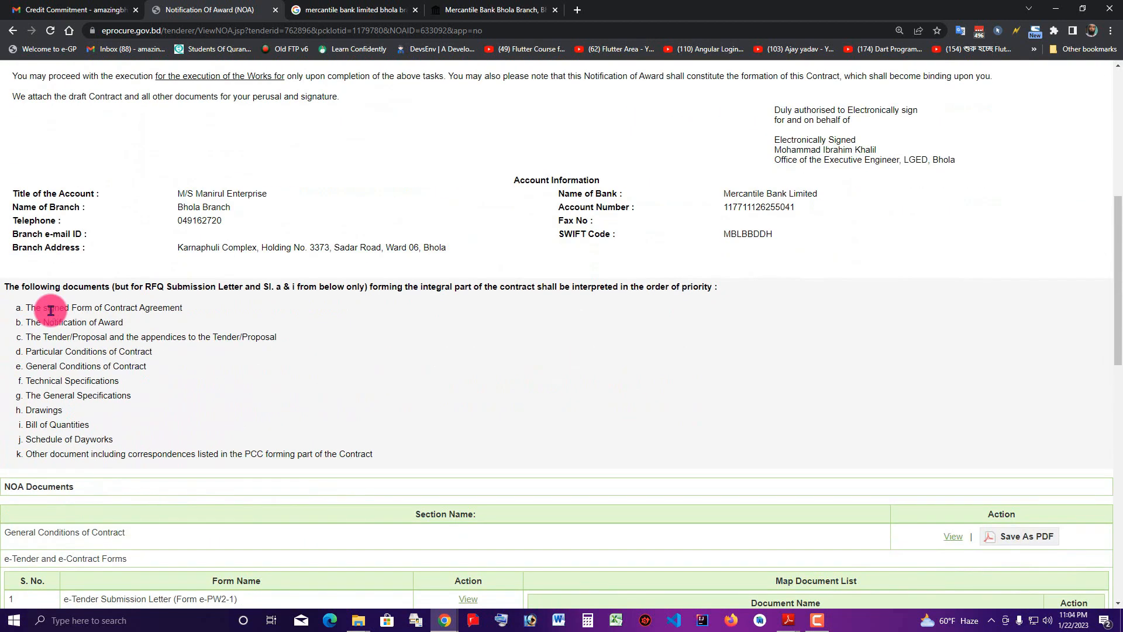
pyautogui.scroll(1, 51, 315)
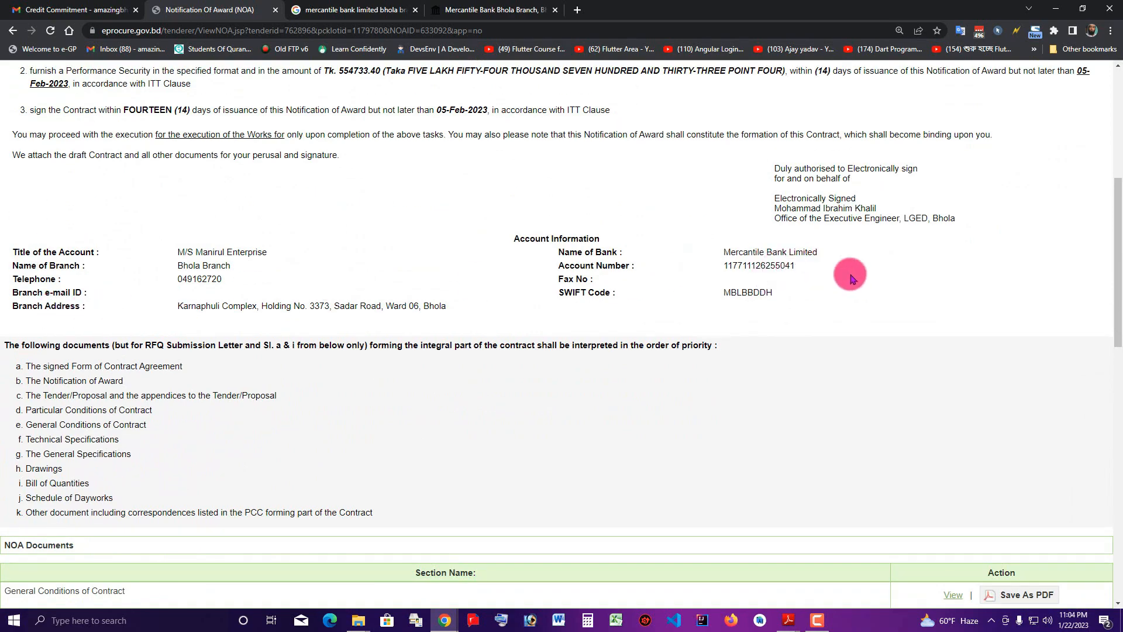
pyautogui.scroll(-2, 850, 276)
pyautogui.scroll(5, 886, 275)
pyautogui.scroll(3, 886, 275)
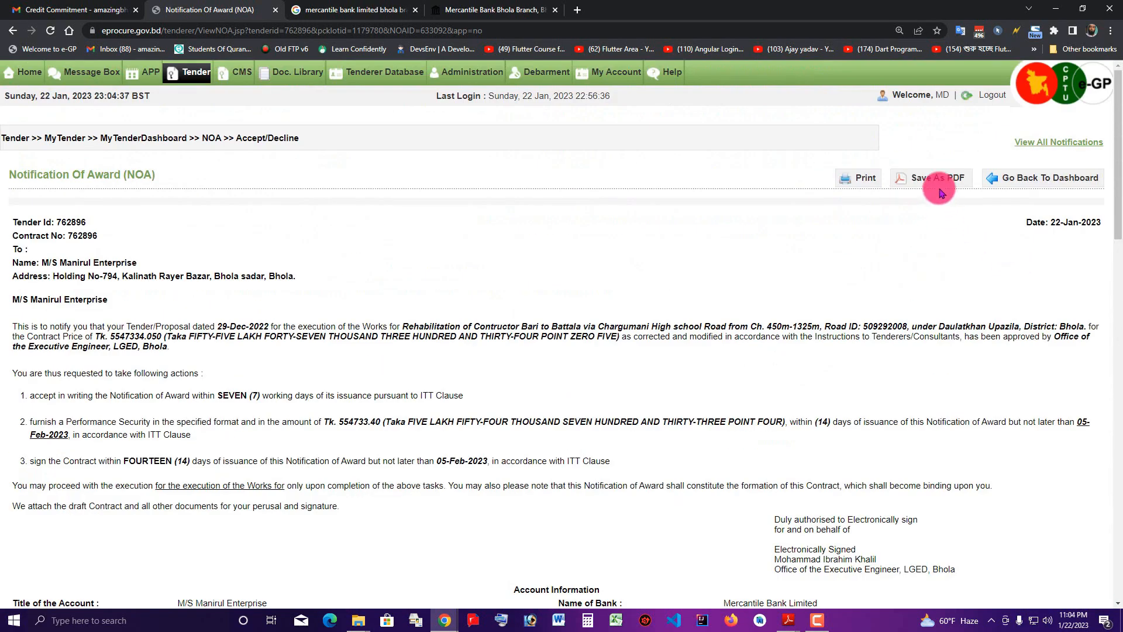
# Print only page 1 of the Notification of Award in black and white, then return to the e-GP home page
pyautogui.click(845, 177)
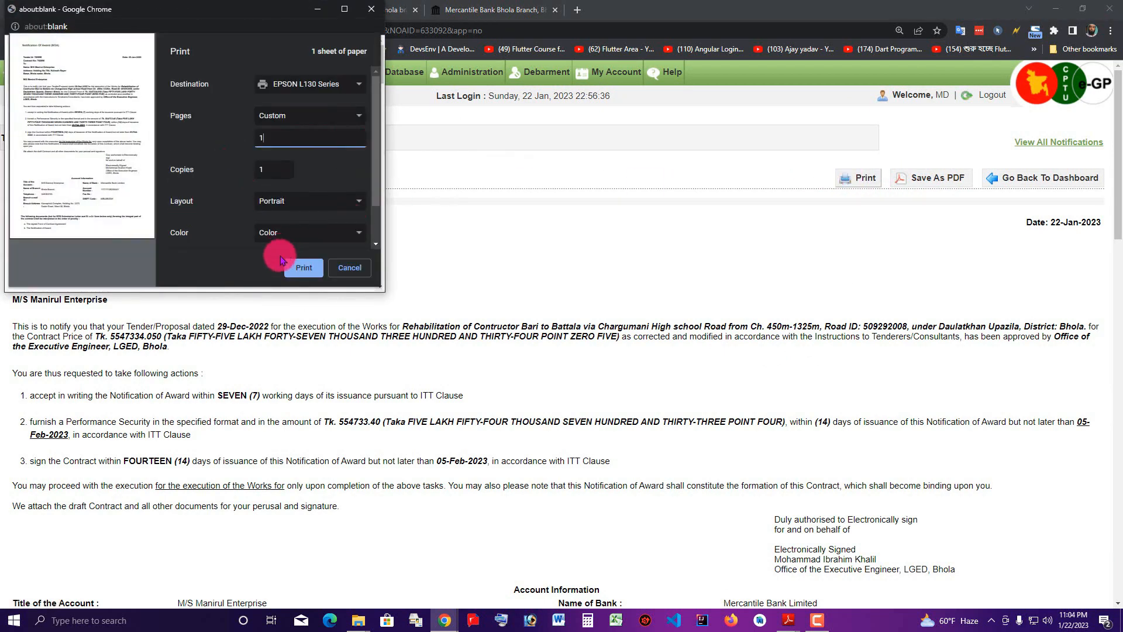
pyautogui.click(301, 270)
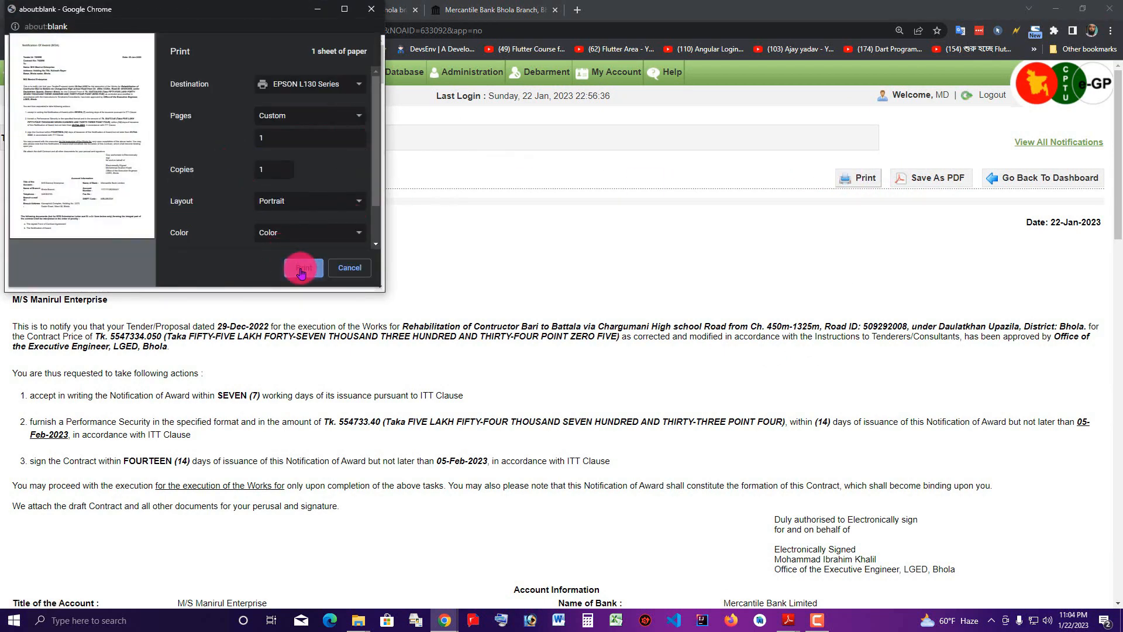
pyautogui.click(288, 235)
pyautogui.click(288, 245)
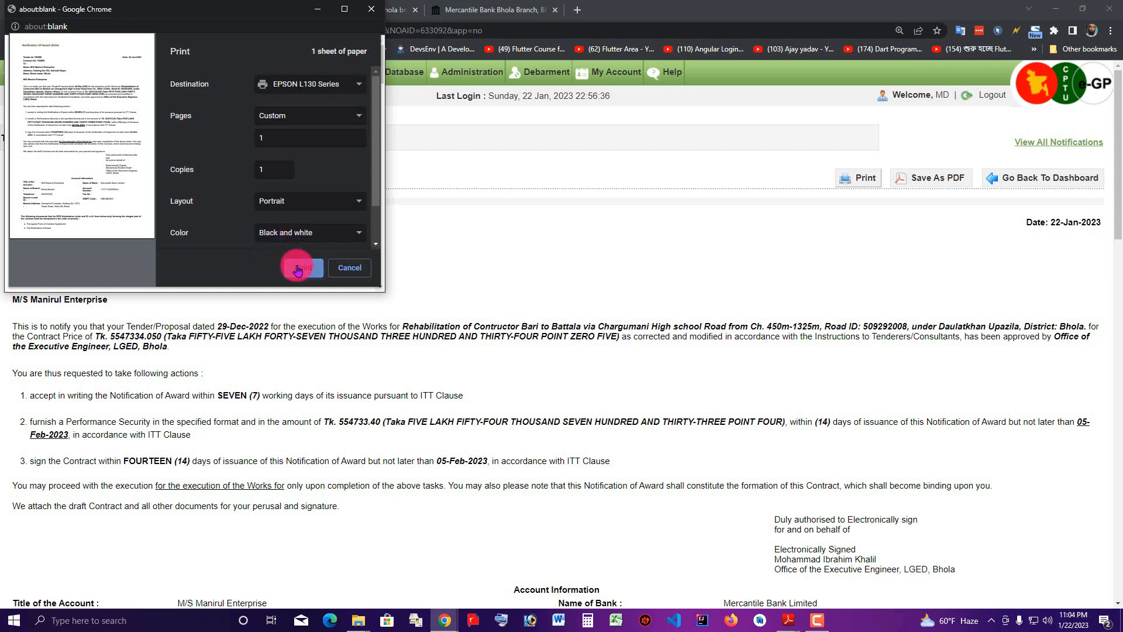
pyautogui.click(298, 269)
pyautogui.click(31, 76)
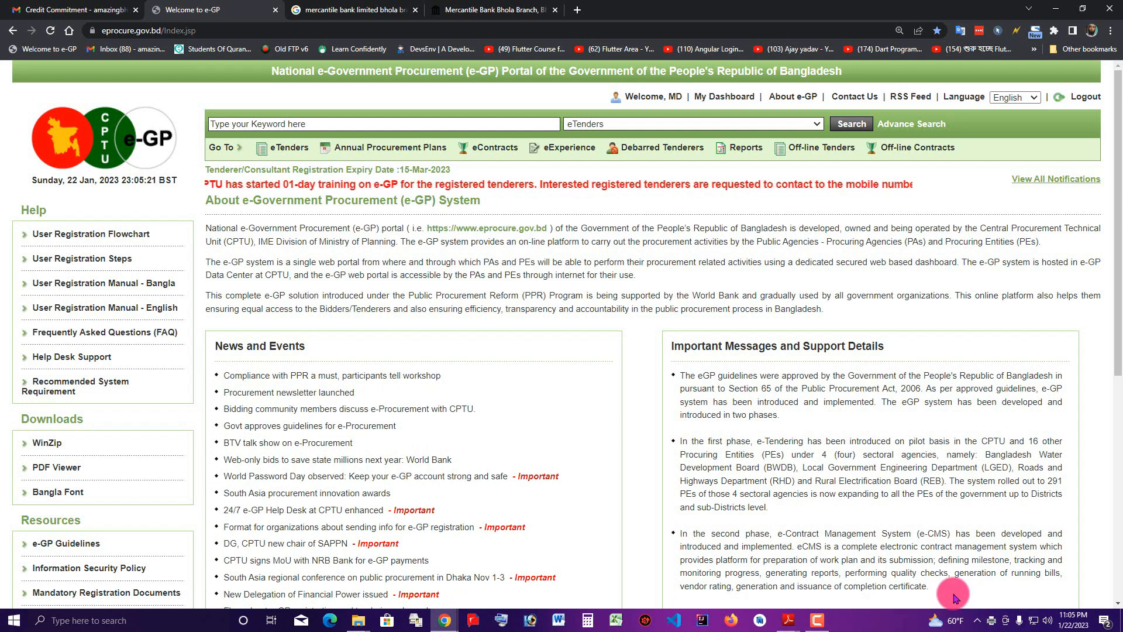
pyautogui.click(817, 620)
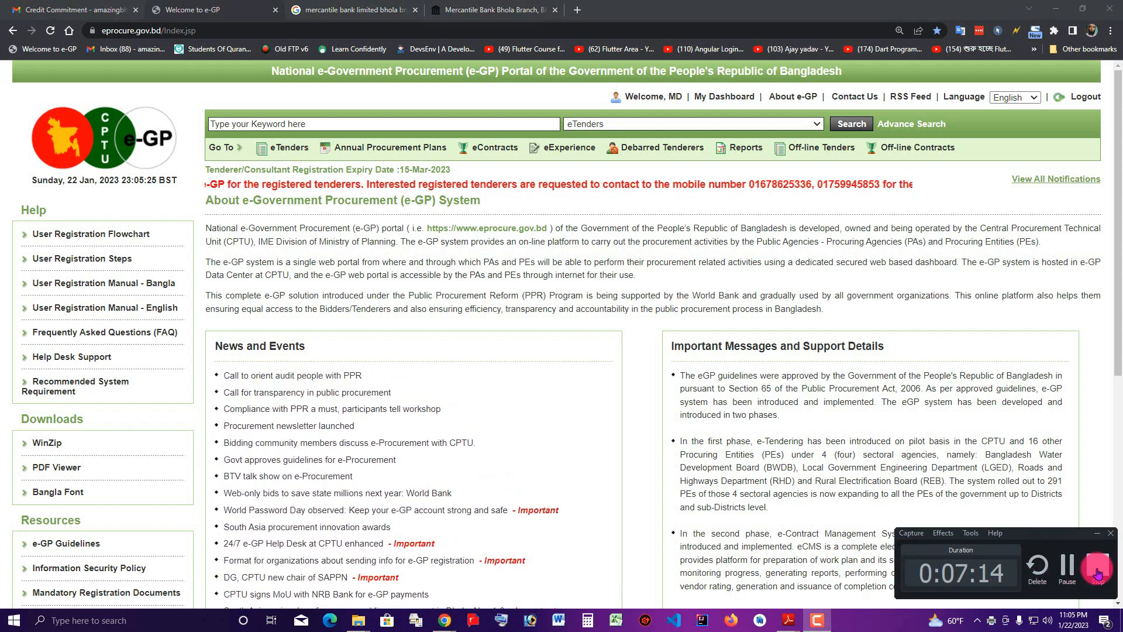
pyautogui.click(1097, 571)
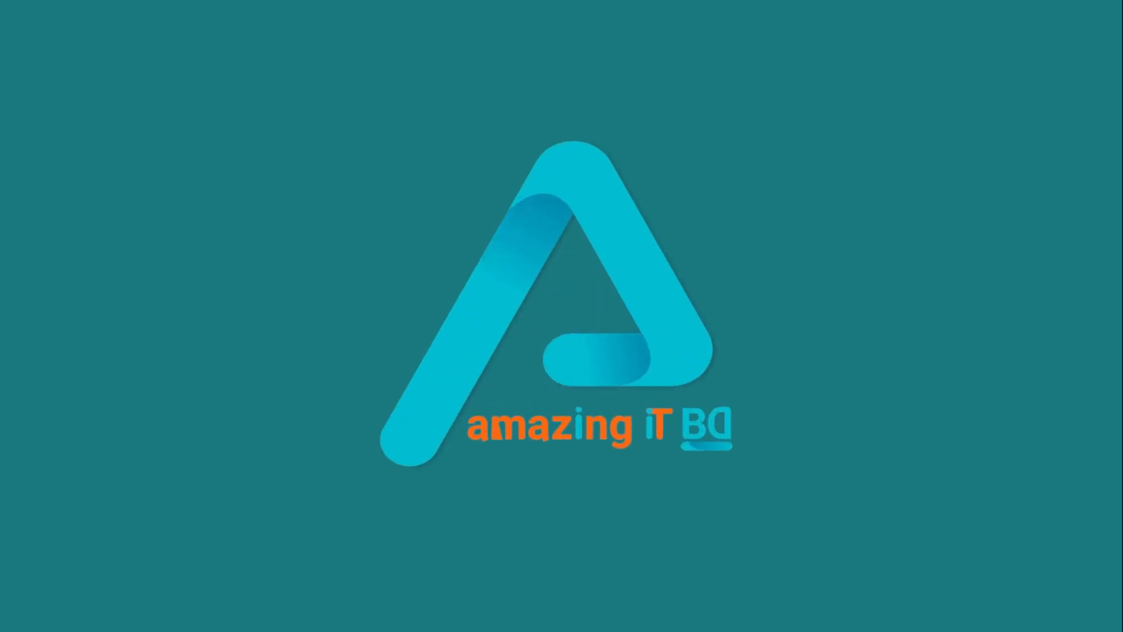